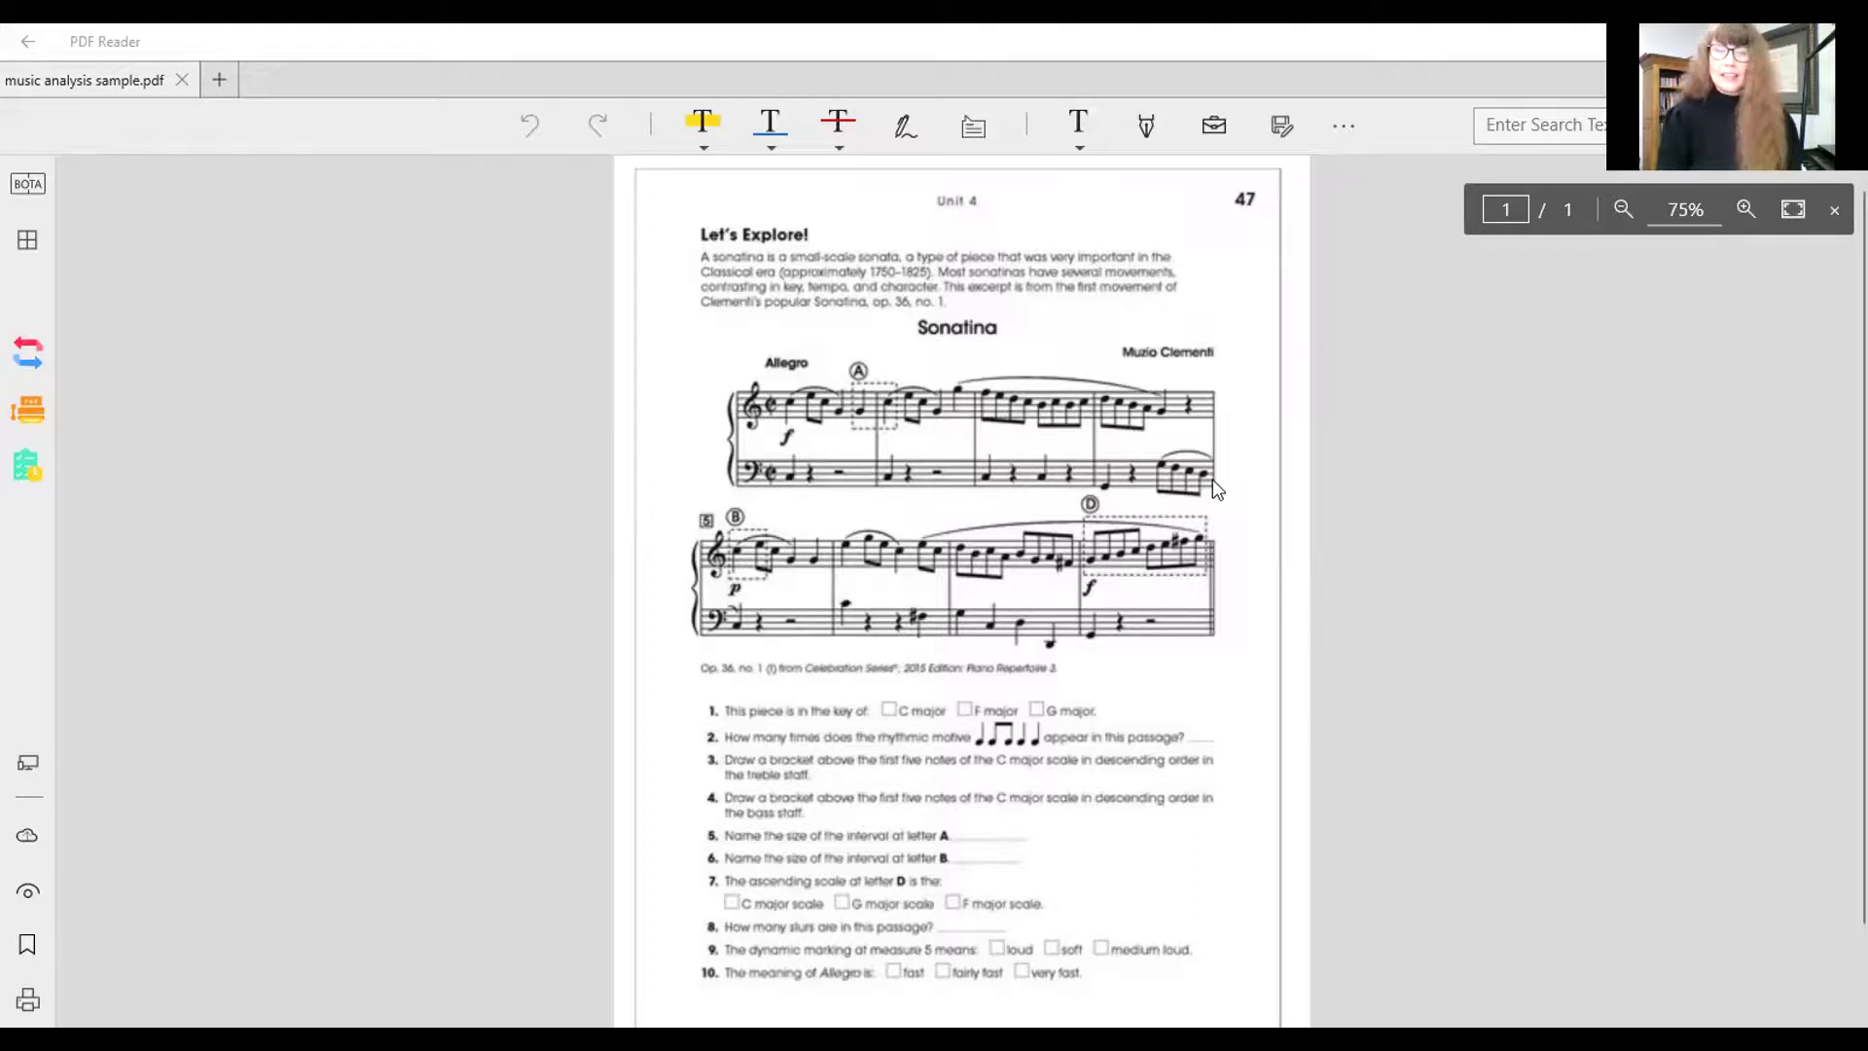
Step: Zoom the worksheet to about 115% so the Sonatina score and first questions fill the view
scroll(1114, 530, "down", 1)
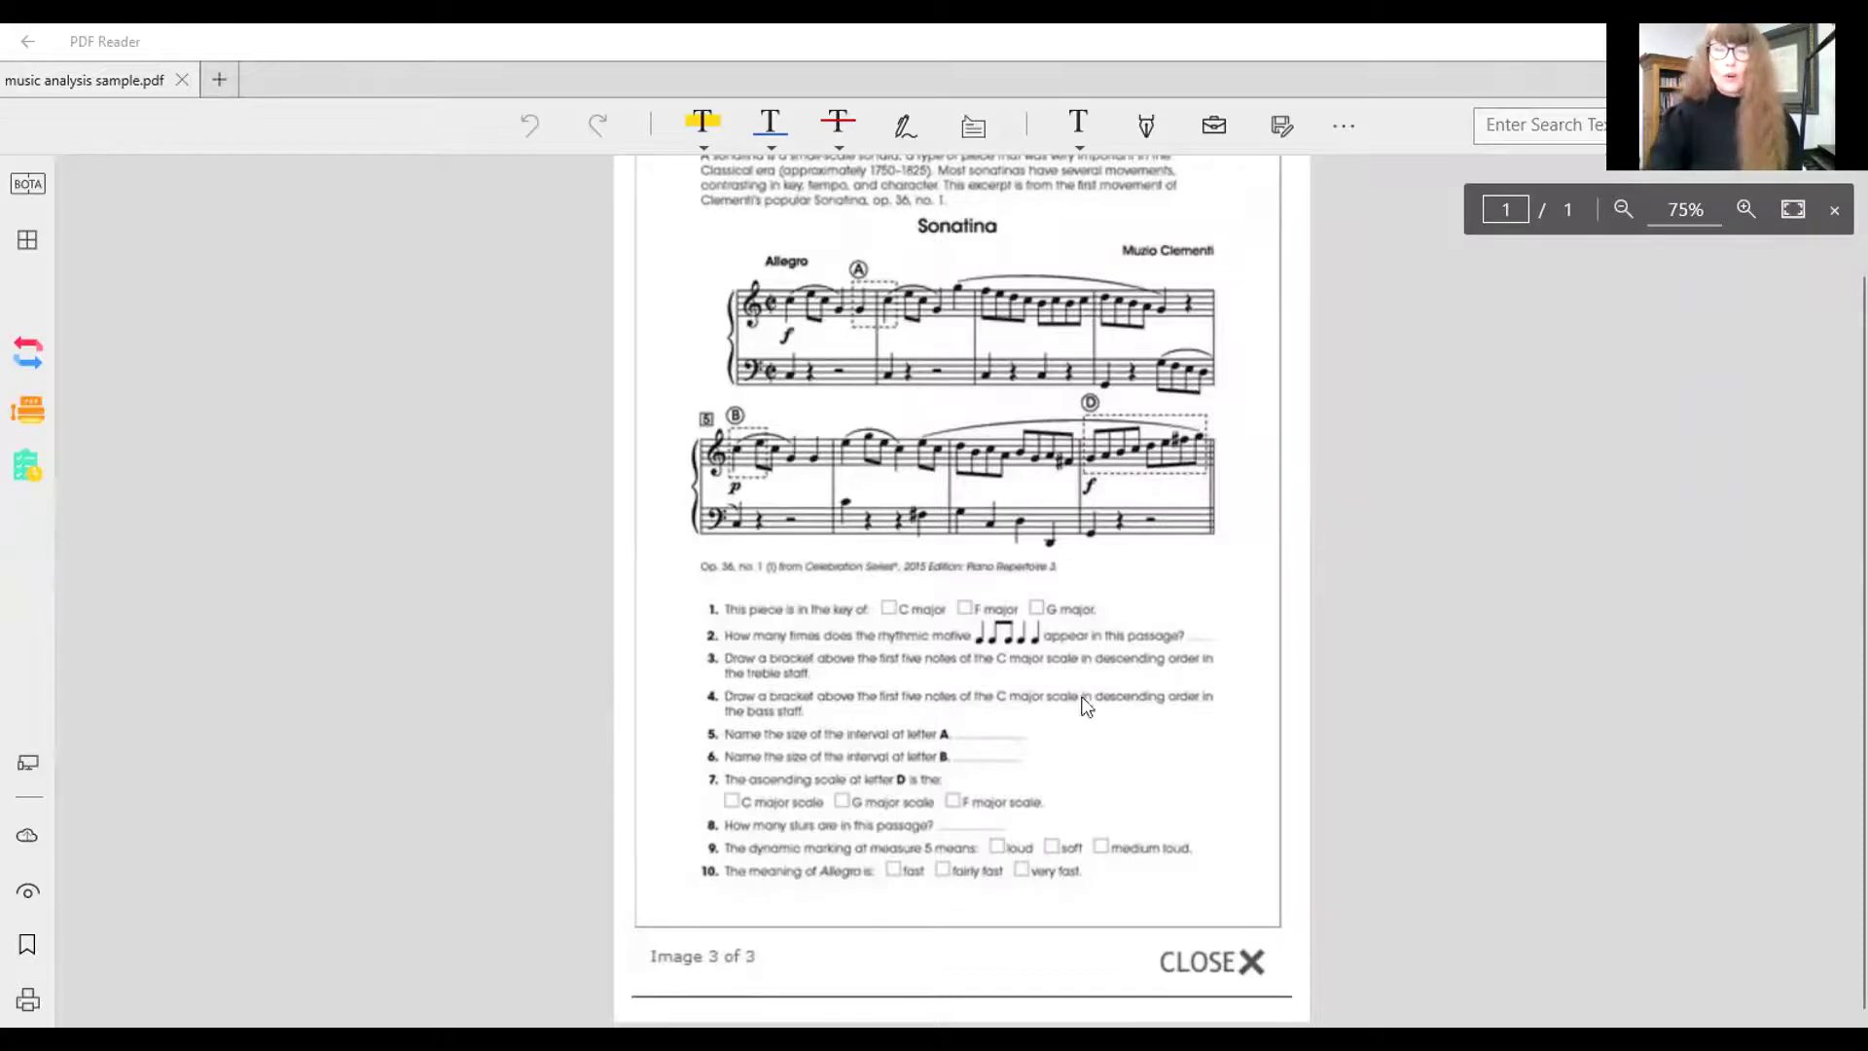
left_click(1744, 209)
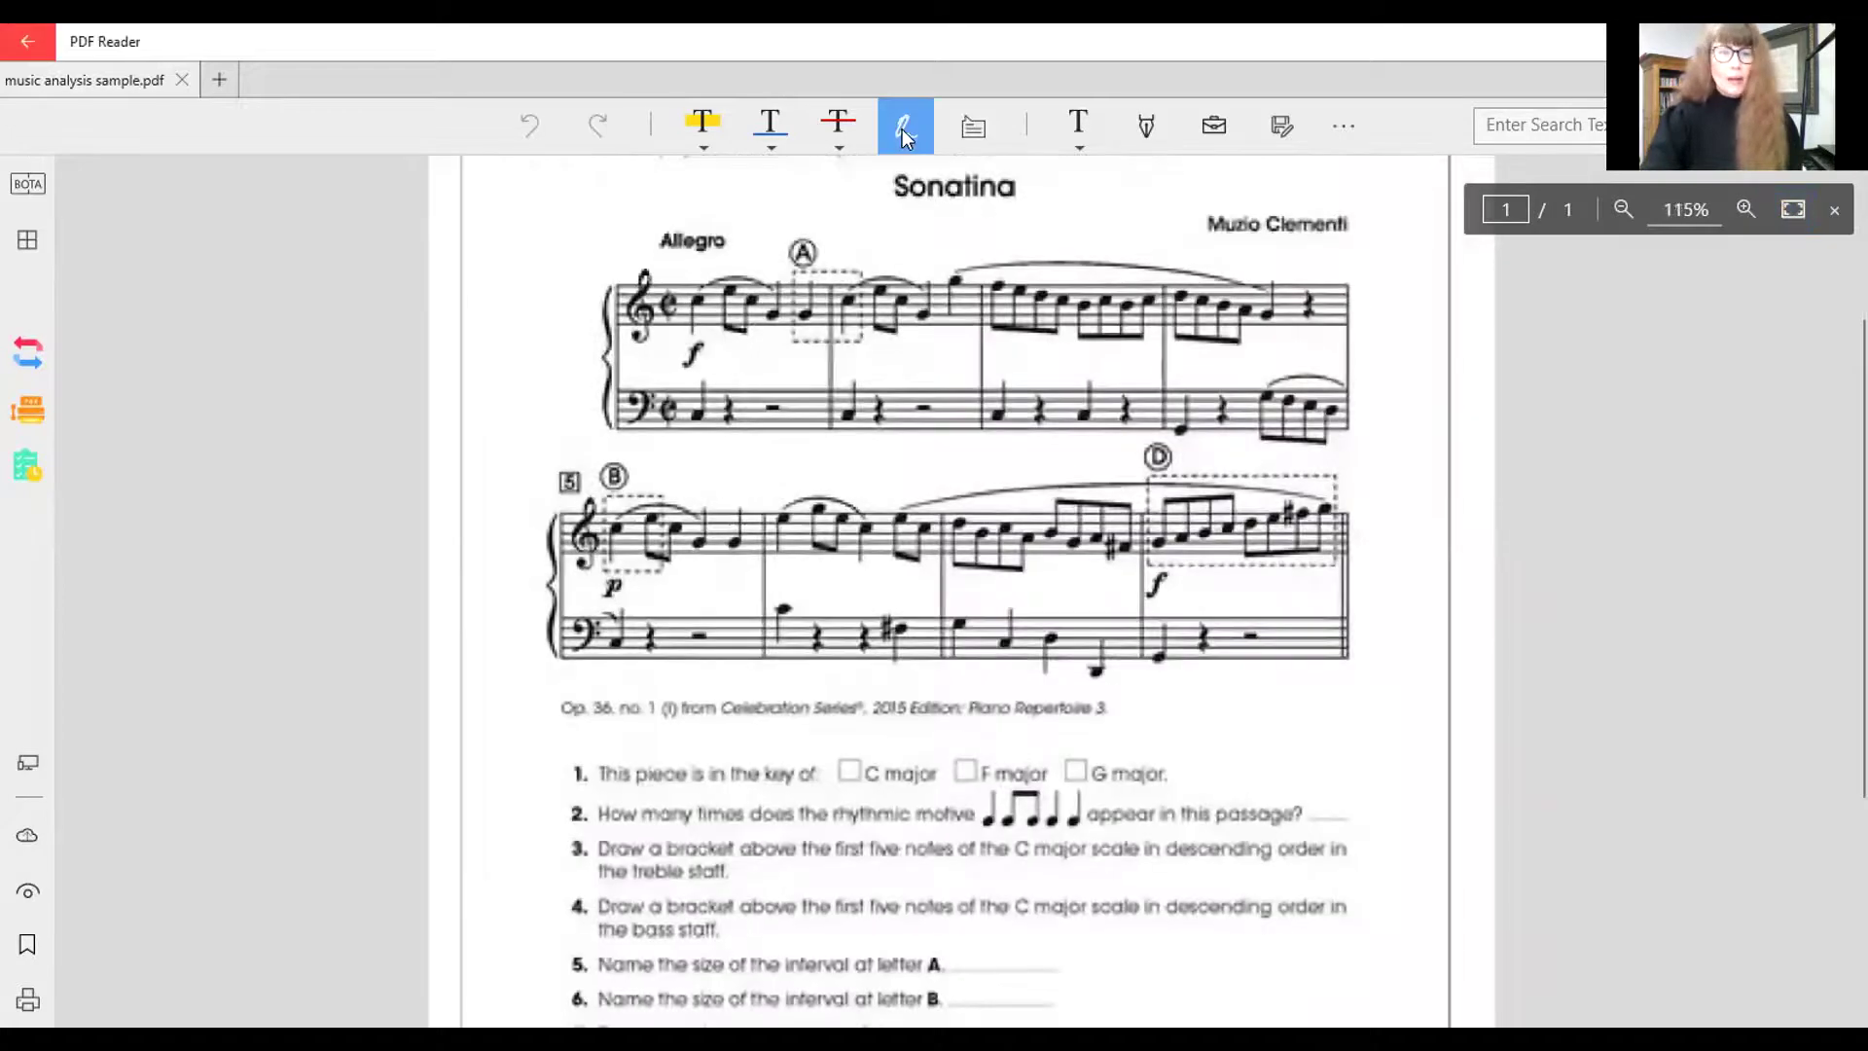
Step: In ink, tick C major for question 1, circle the treble clef, and write 2/4 above Allegro
left_click(903, 124)
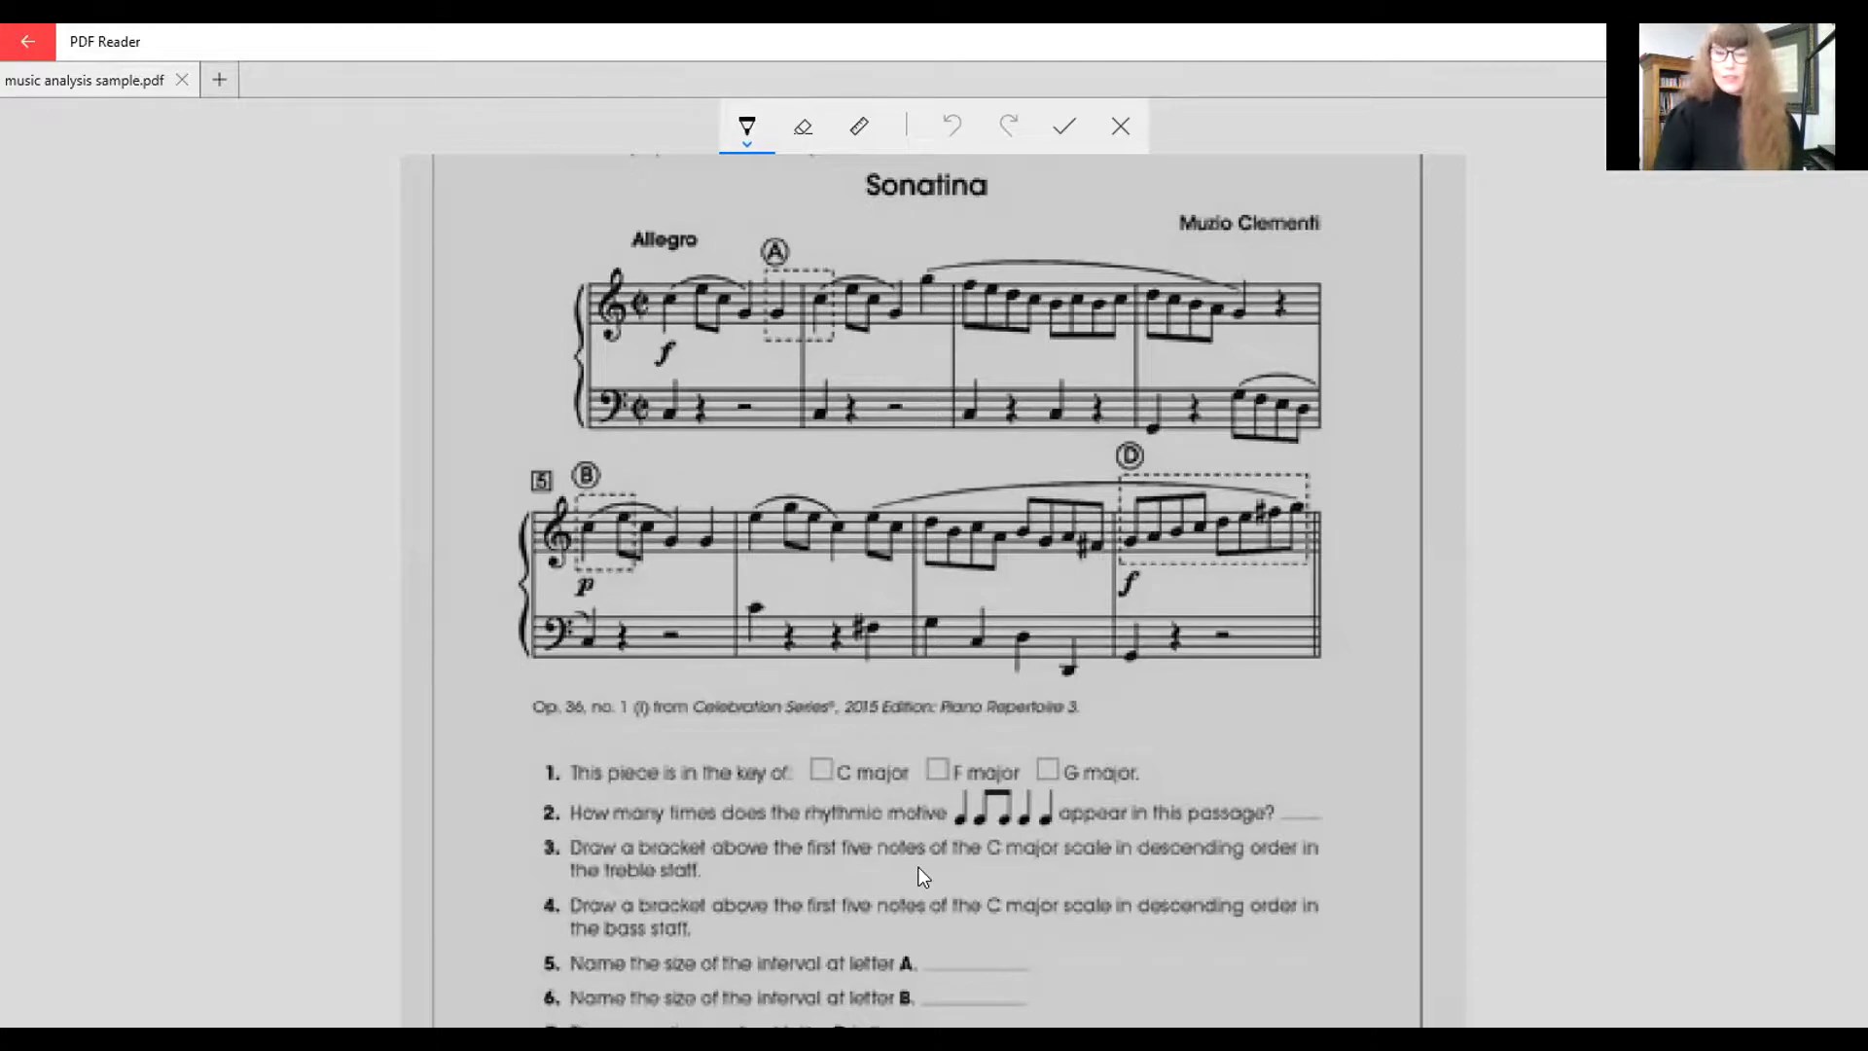
left_click_drag(857, 729, 856, 727)
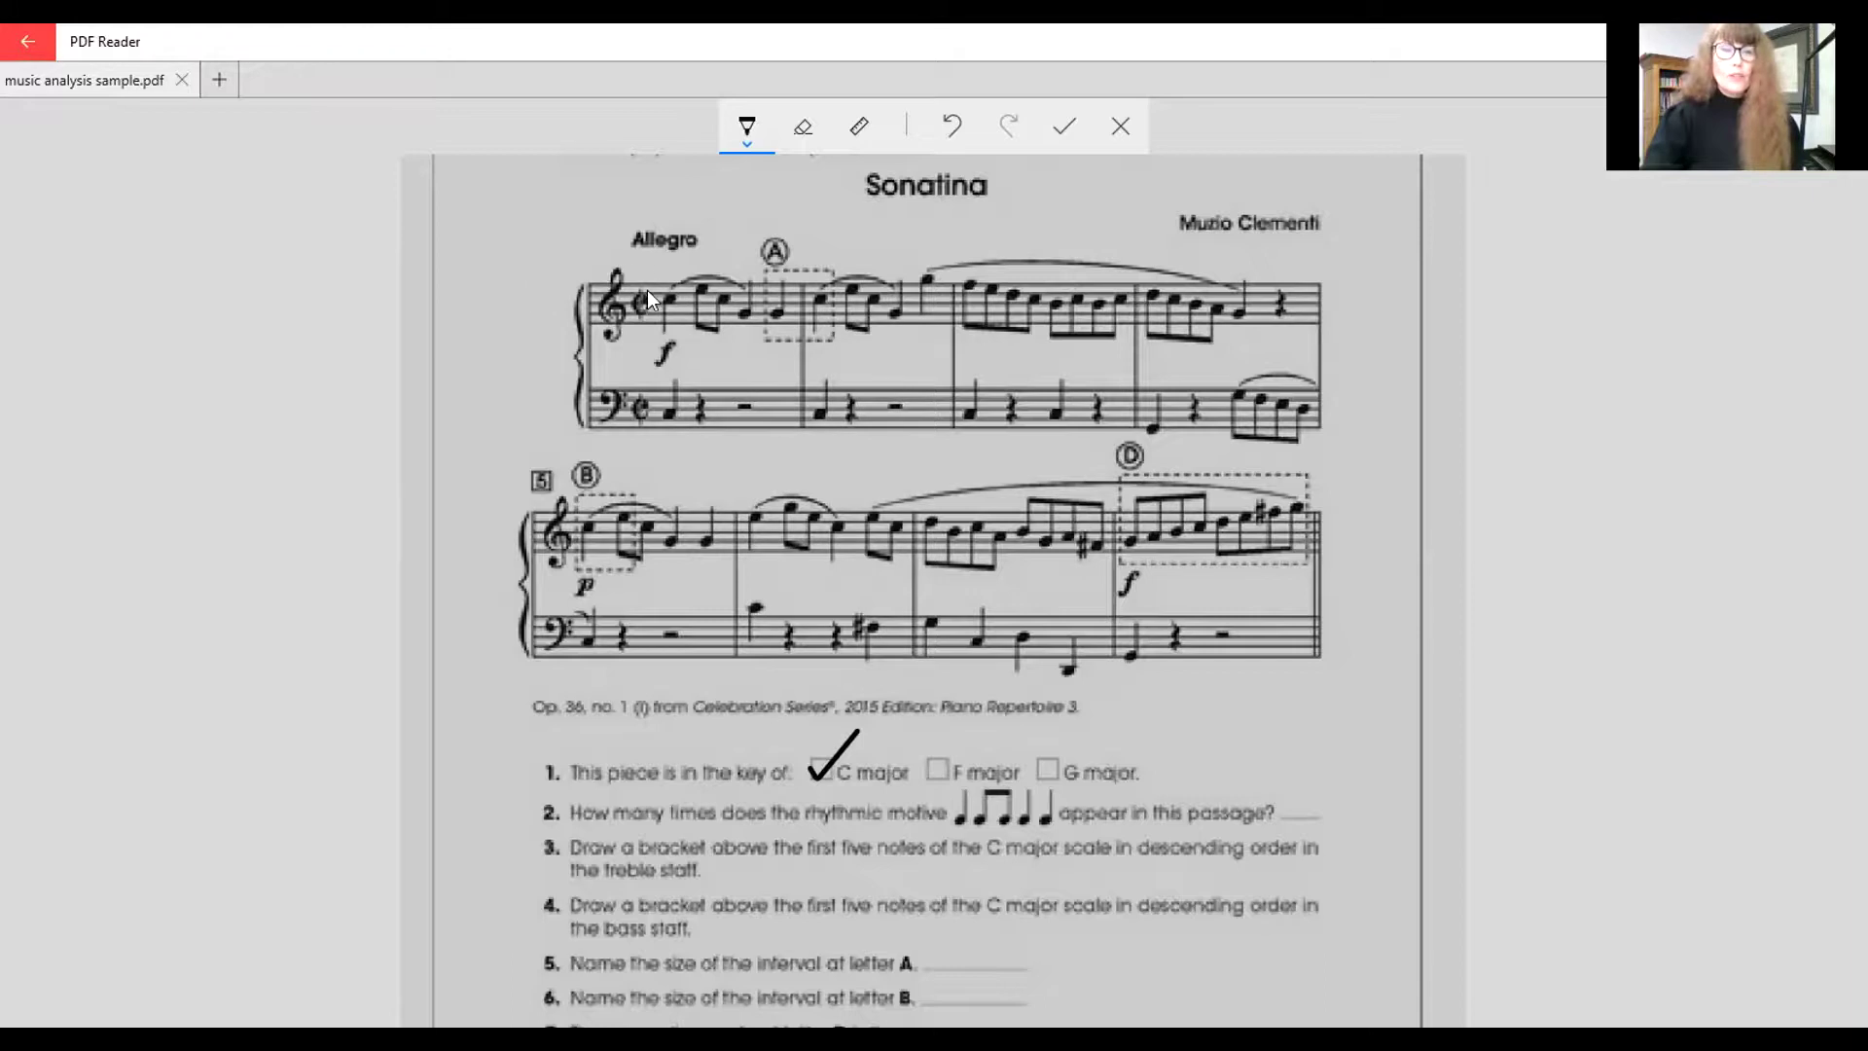
left_click_drag(652, 315, 640, 269)
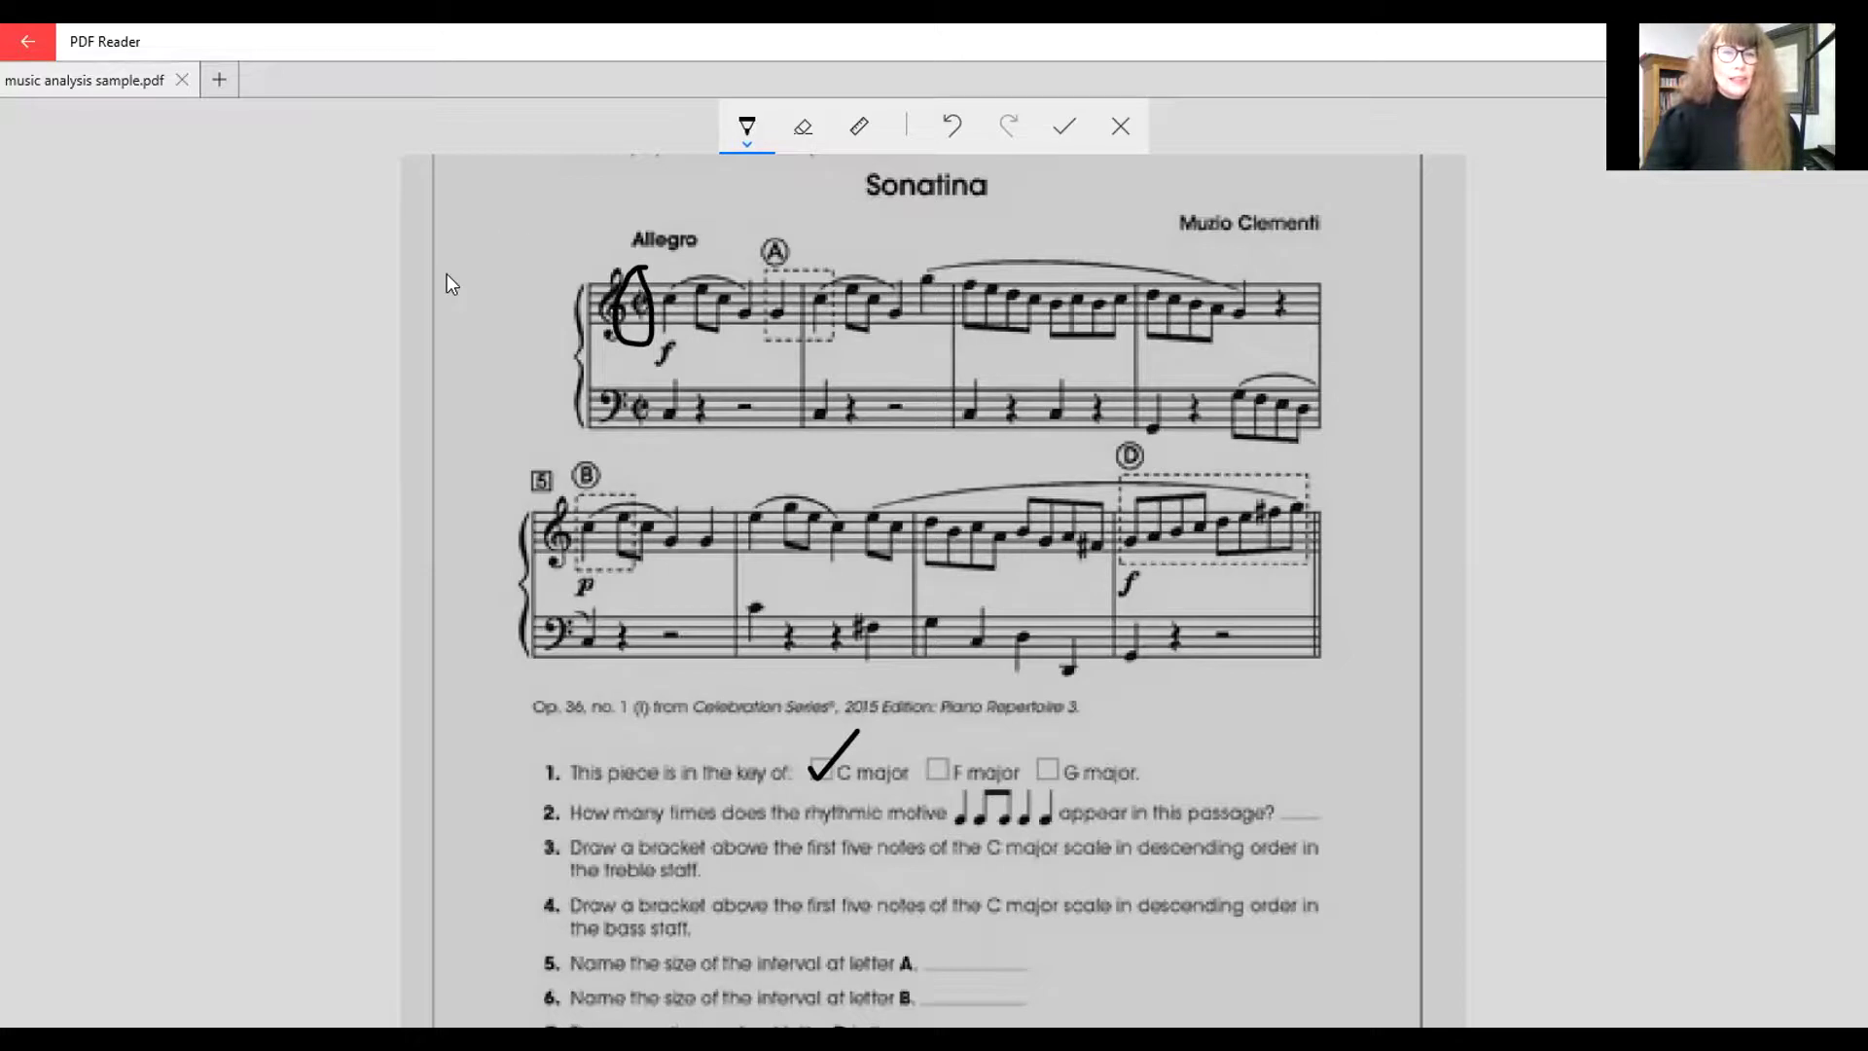
mouse_move(456, 190)
left_mouse_down()
mouse_move(519, 243)
mouse_move(504, 280)
left_mouse_up()
left_click_drag(478, 309, 494, 333)
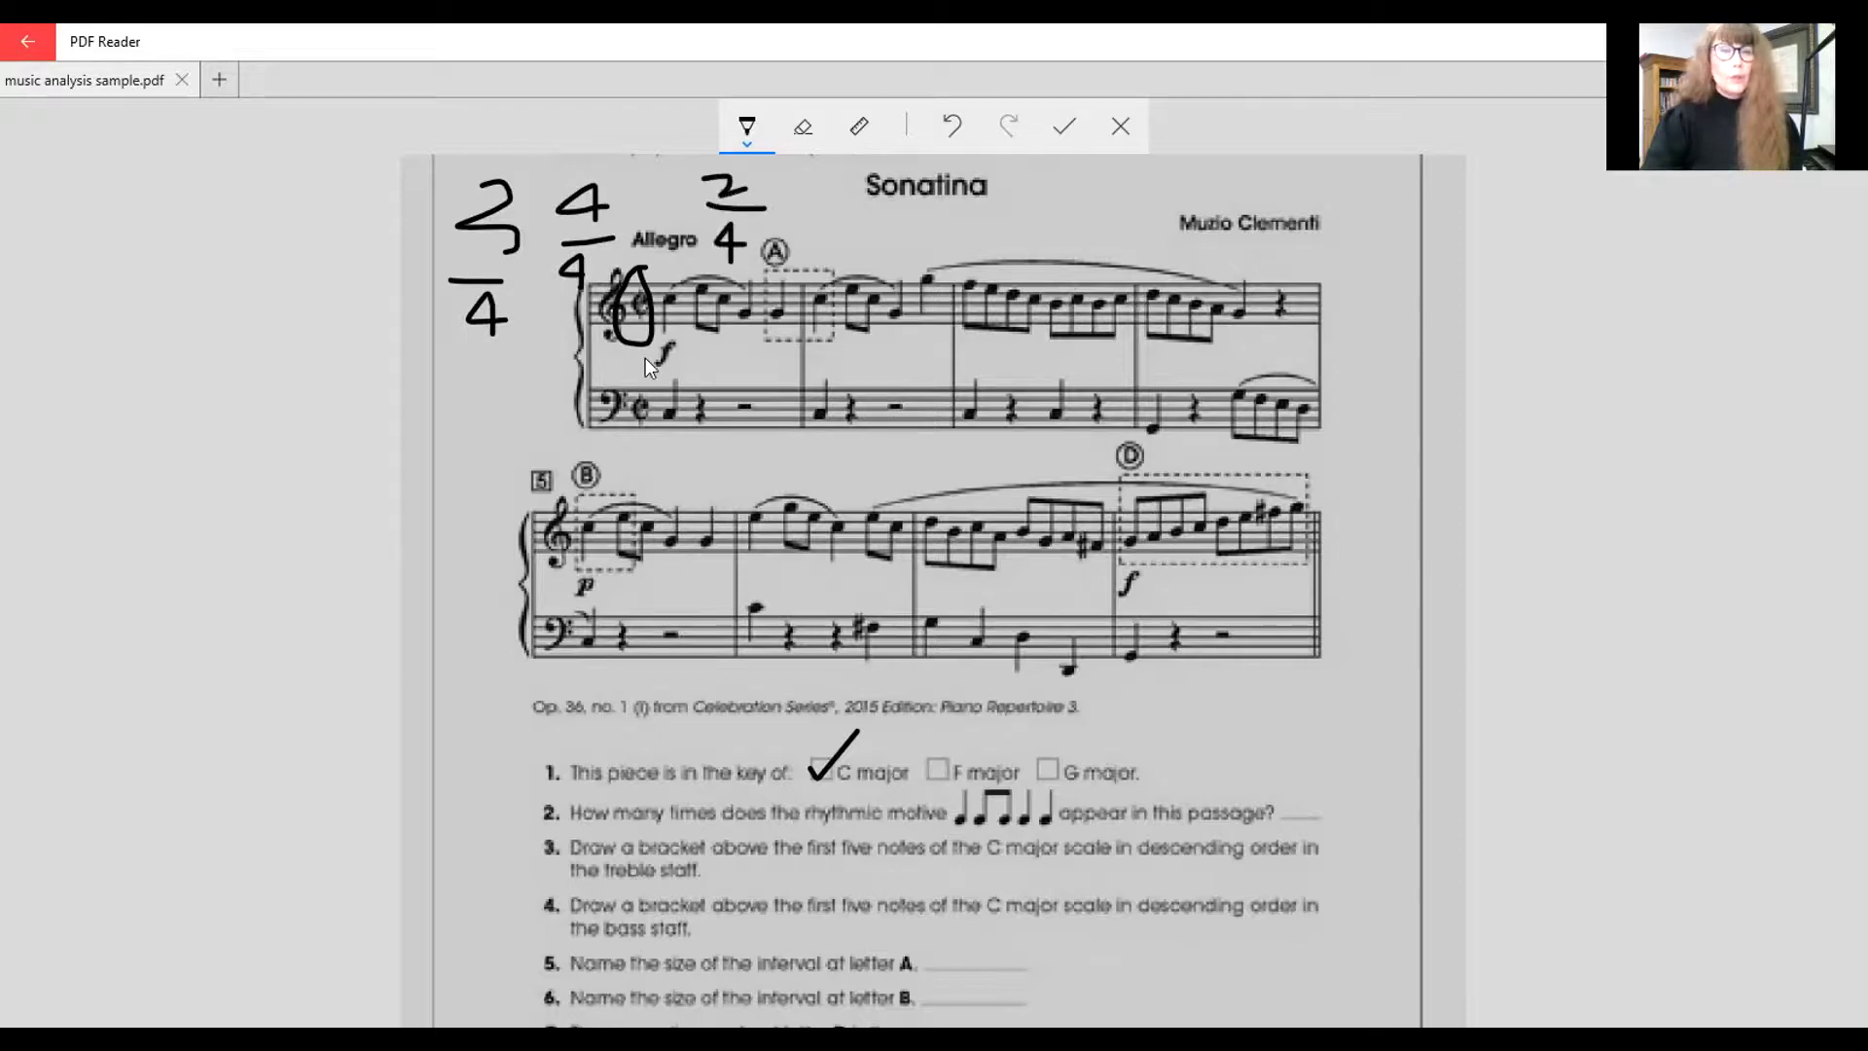
Step: Undo the 2/4 and other time-signature strokes, then the treble clef circle
left_click(962, 125)
left_click(956, 124)
left_click(955, 125)
left_click(954, 128)
left_click(954, 128)
left_click(953, 130)
left_click(953, 128)
left_click(953, 124)
left_click(953, 122)
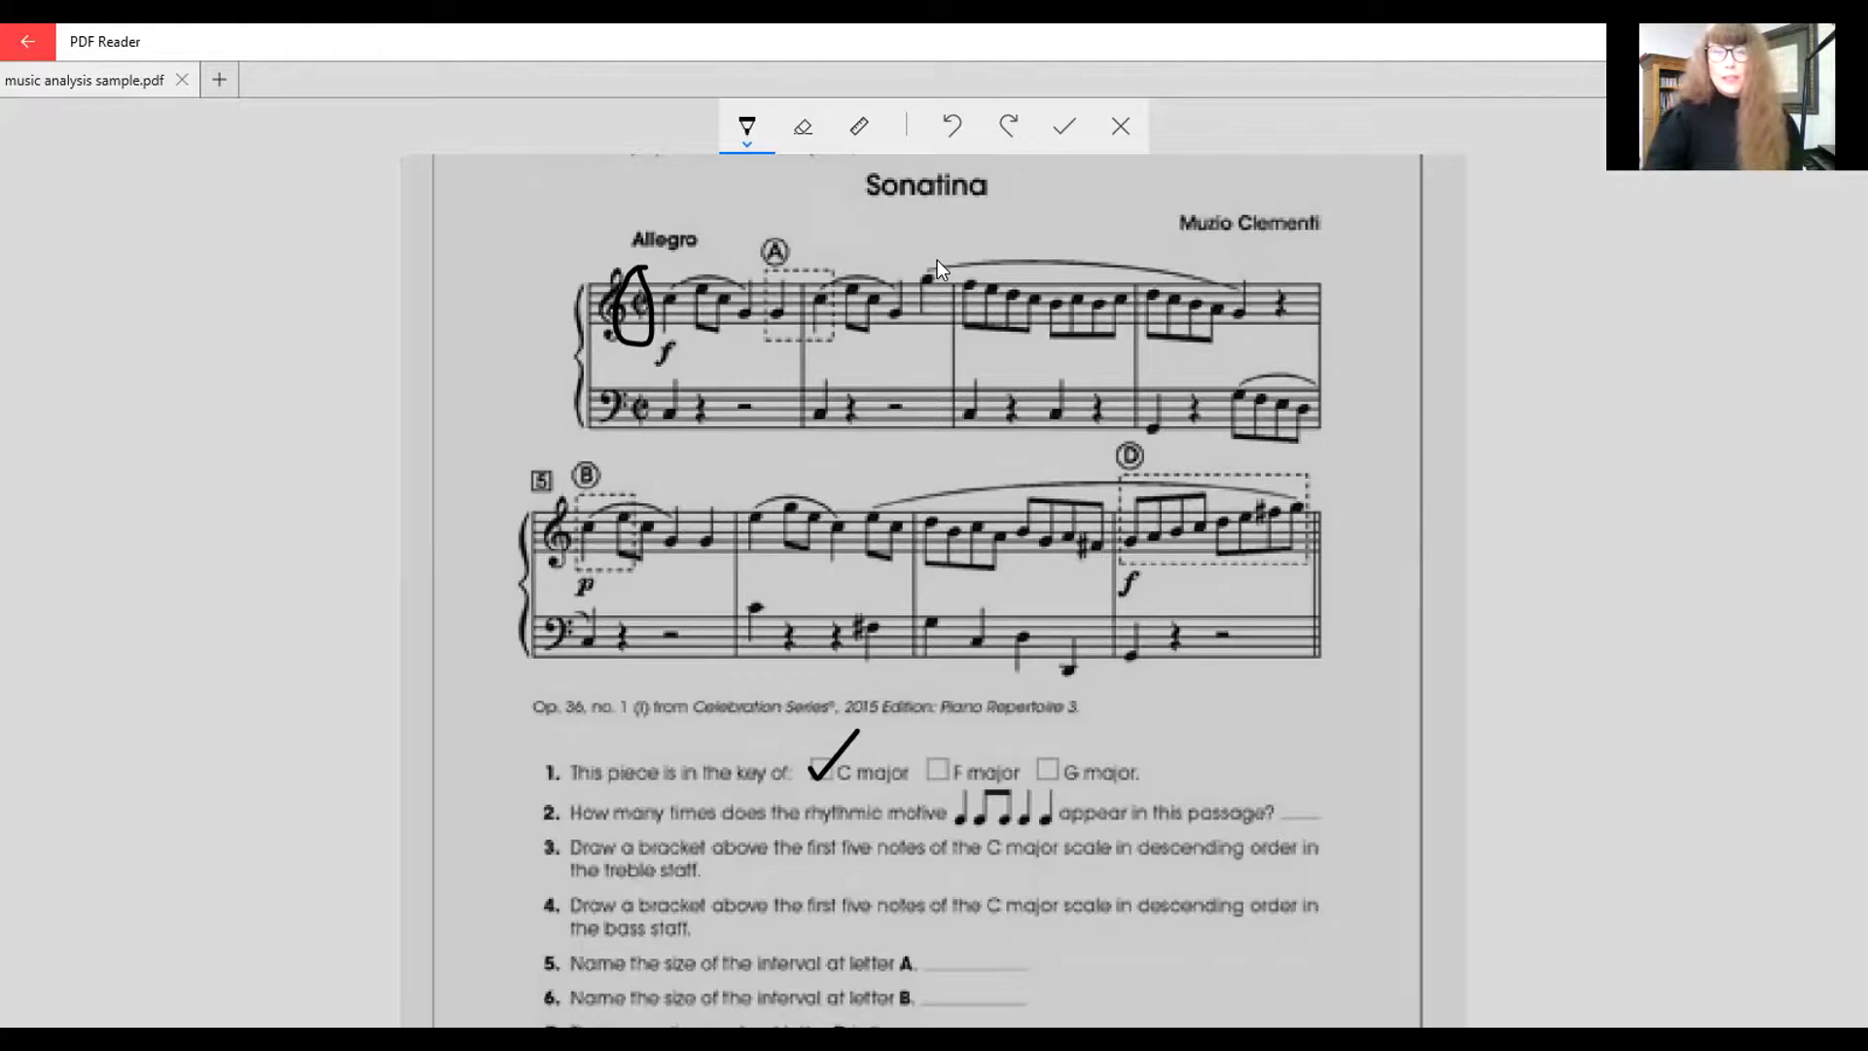
left_click(960, 140)
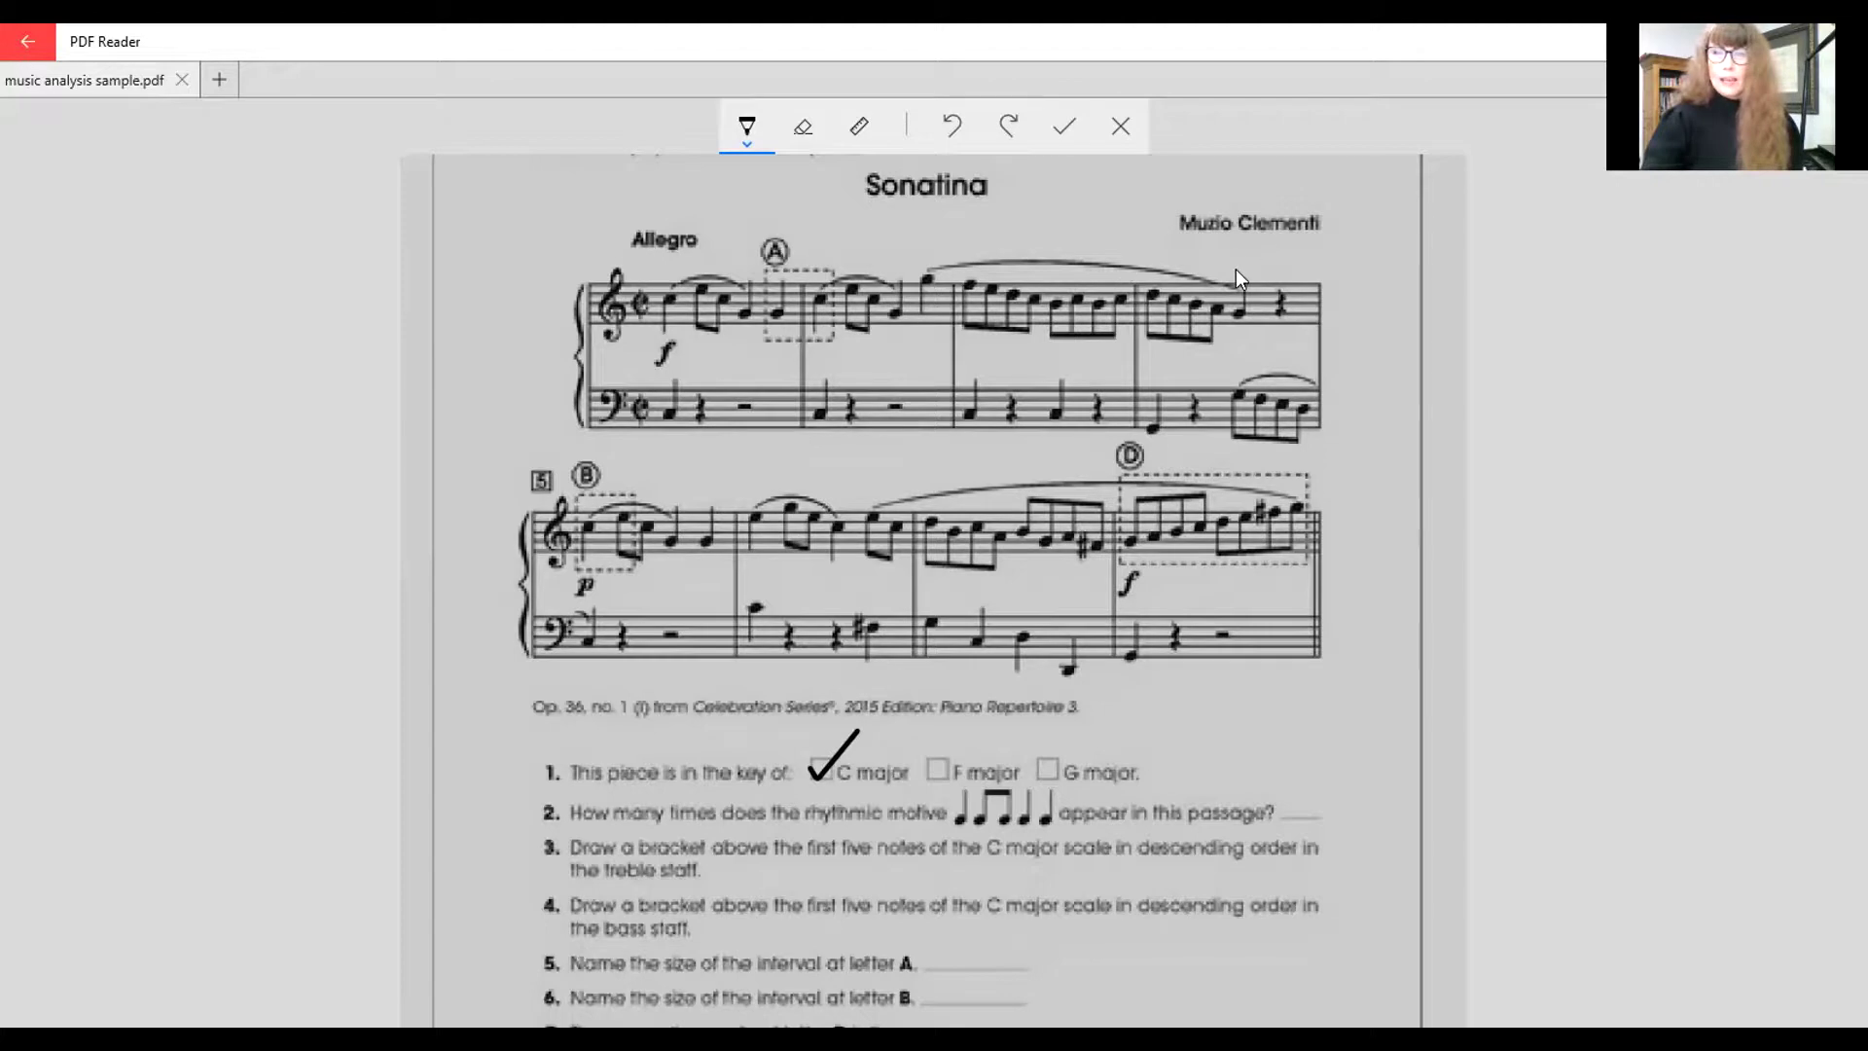
left_click_drag(1241, 267, 1233, 274)
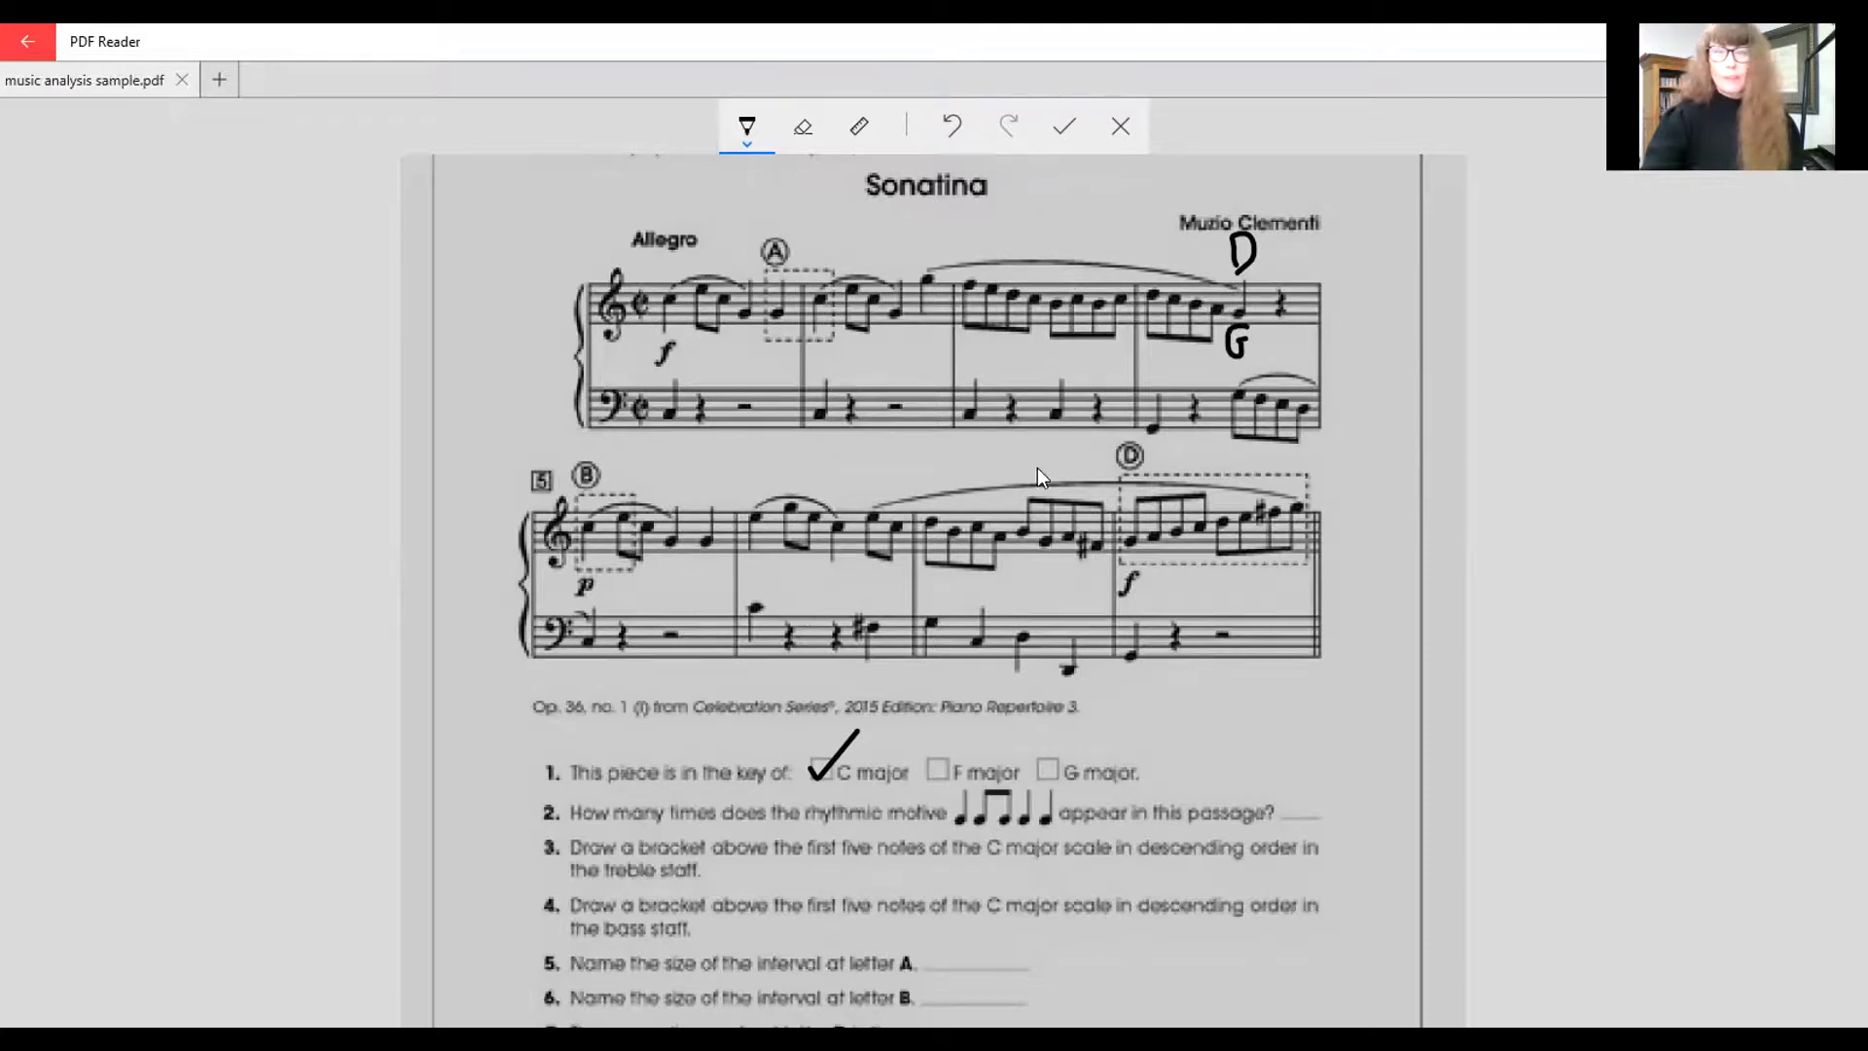
left_click(965, 116)
left_click(965, 117)
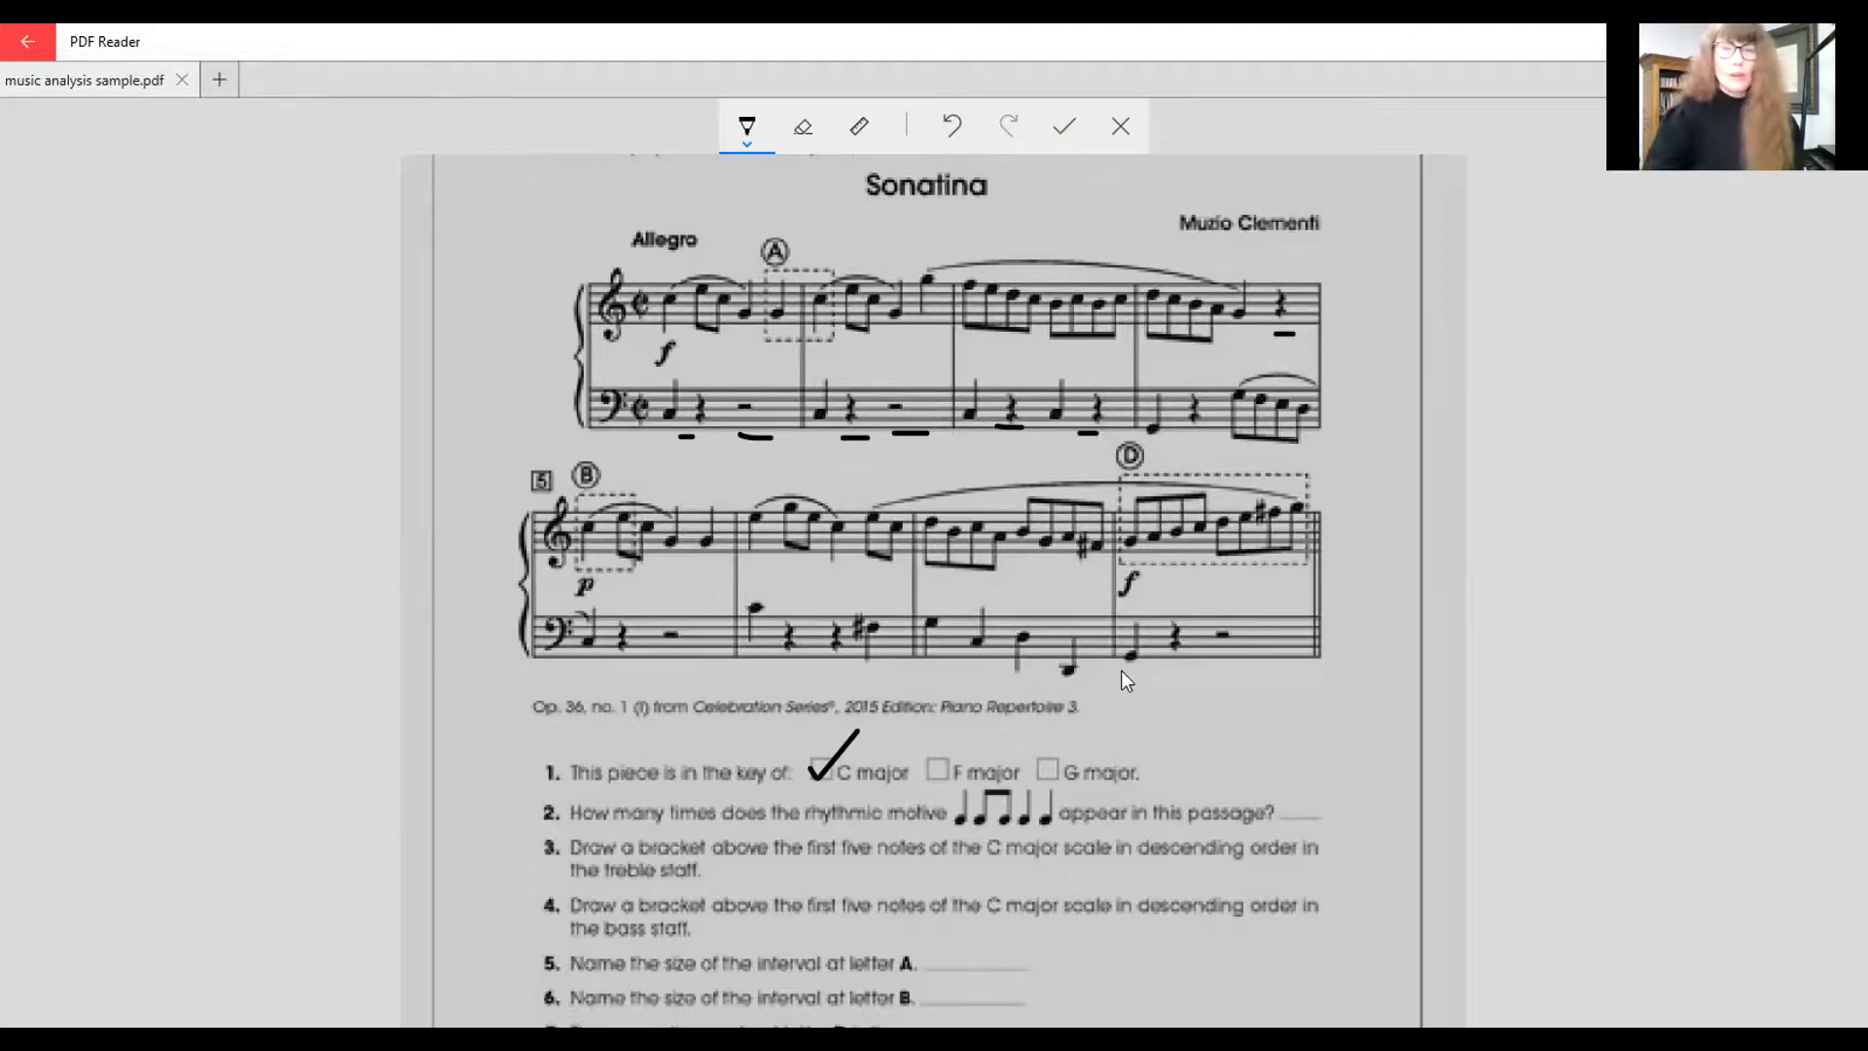
left_click(945, 113)
left_click(945, 113)
left_click(944, 112)
left_click(945, 112)
left_click(944, 113)
left_click(944, 112)
left_click(945, 112)
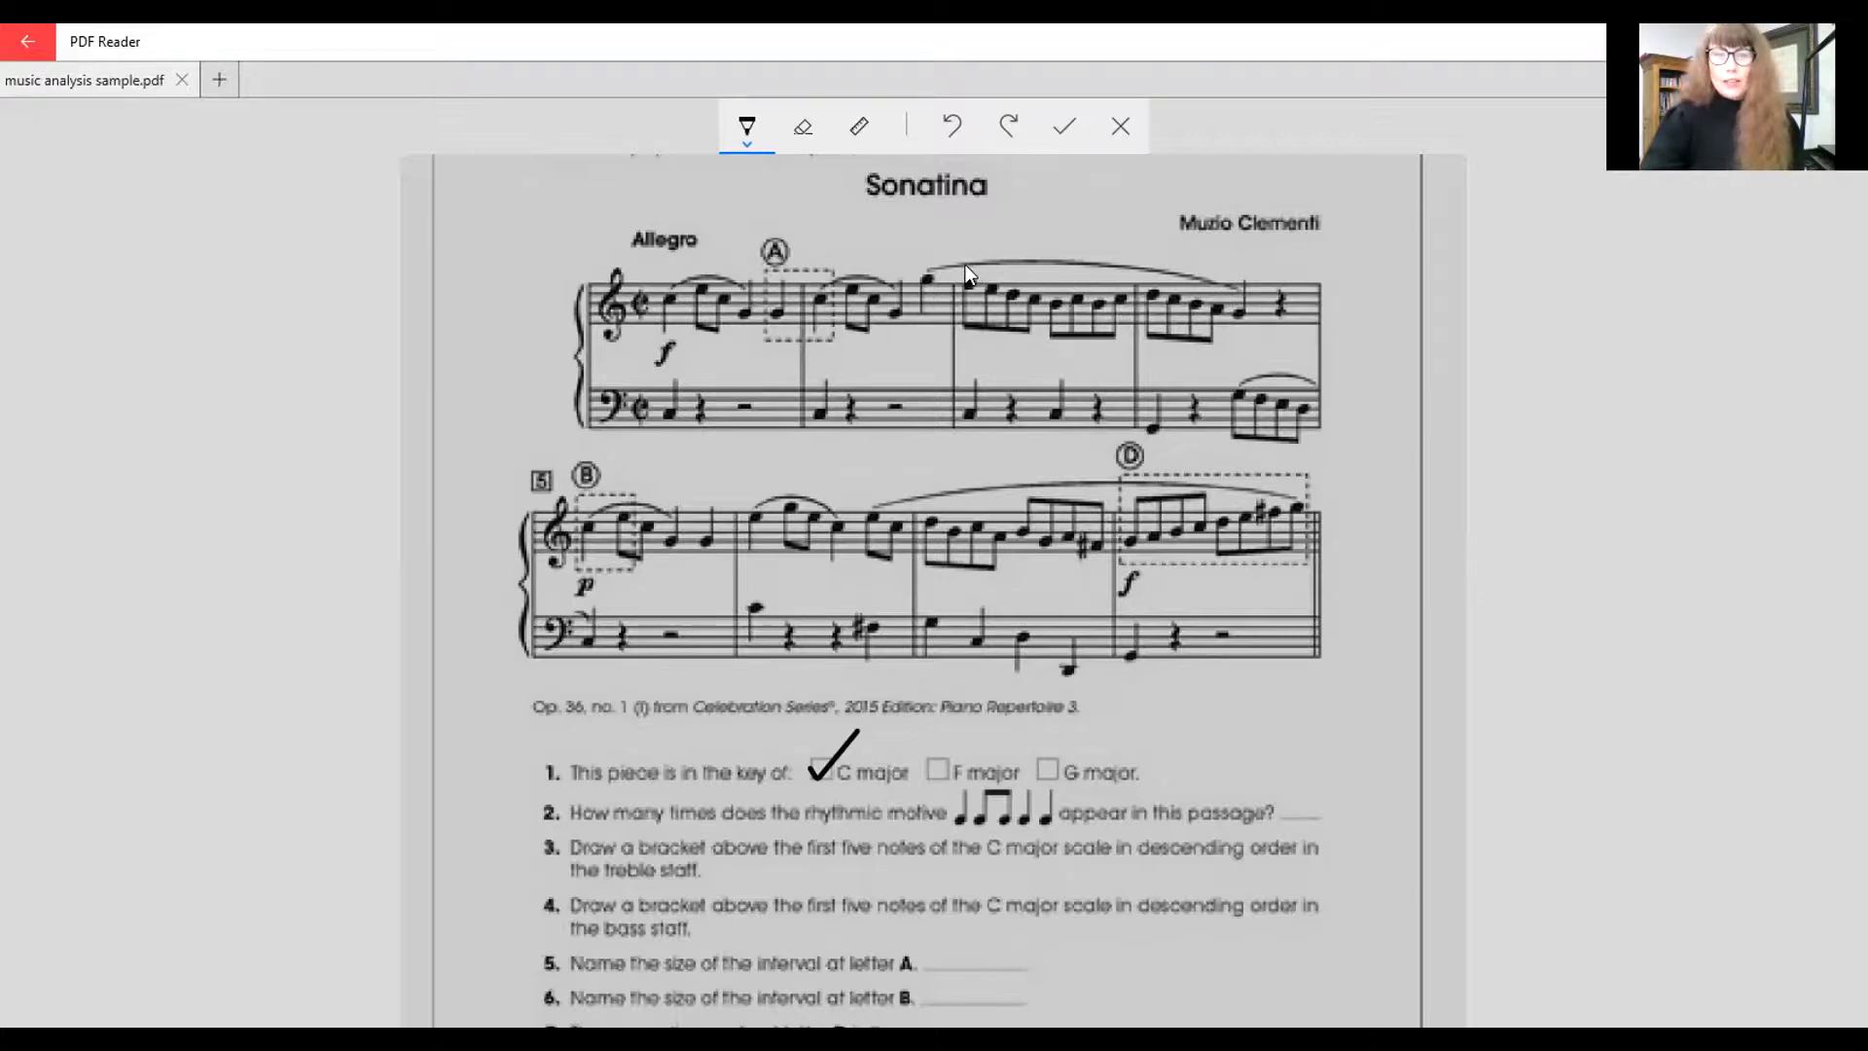
left_click_drag(1049, 252, 1041, 284)
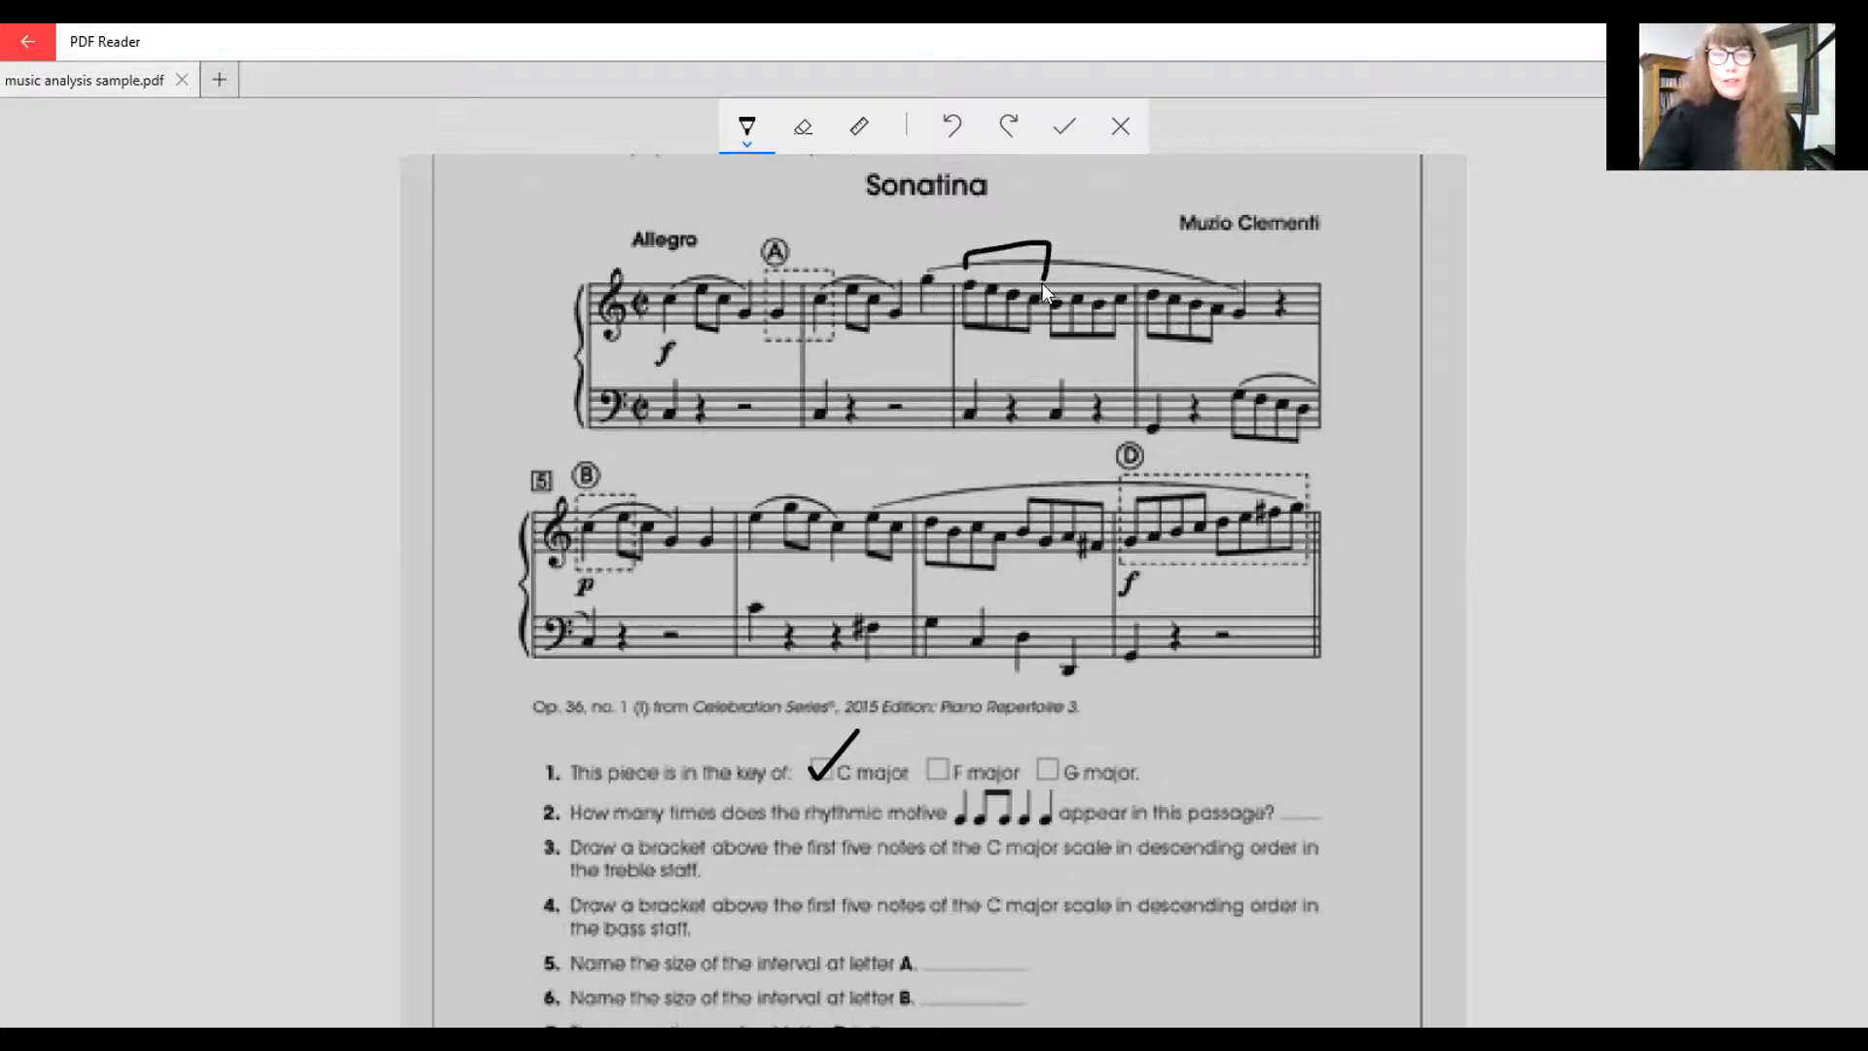
left_click(965, 128)
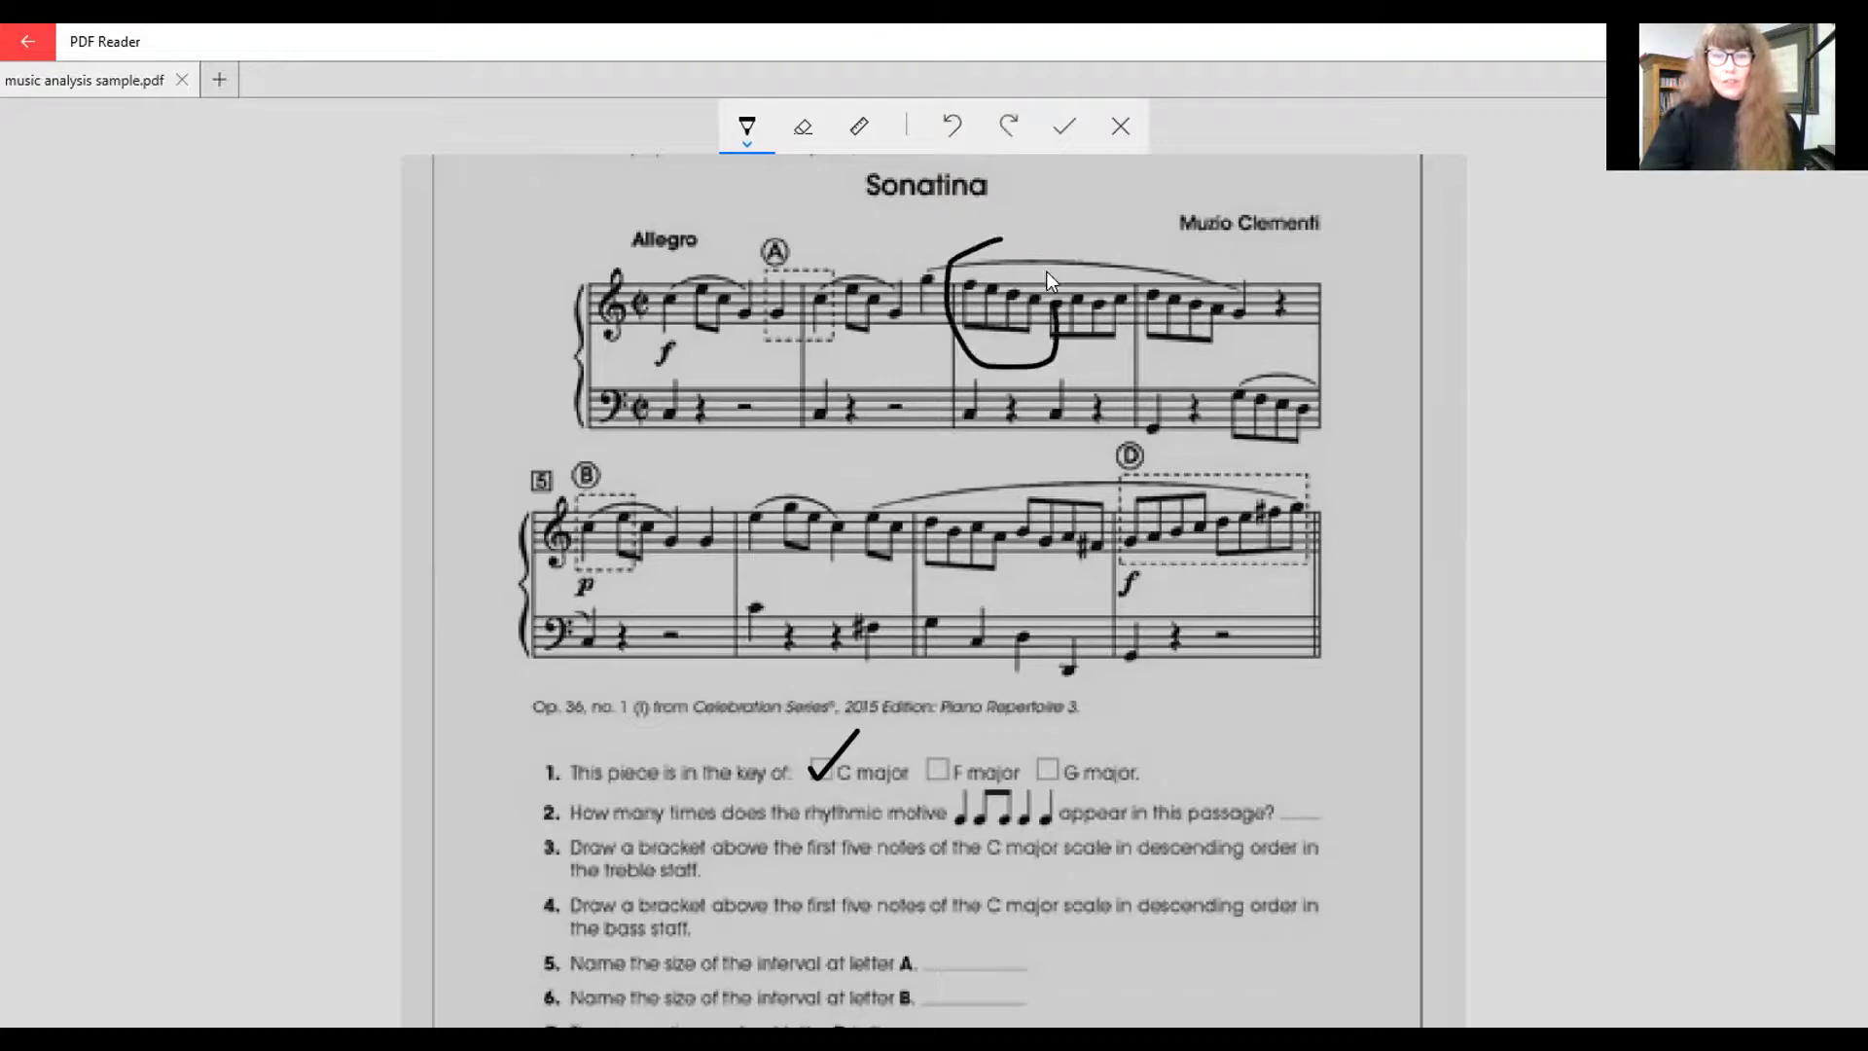
left_click(1022, 336)
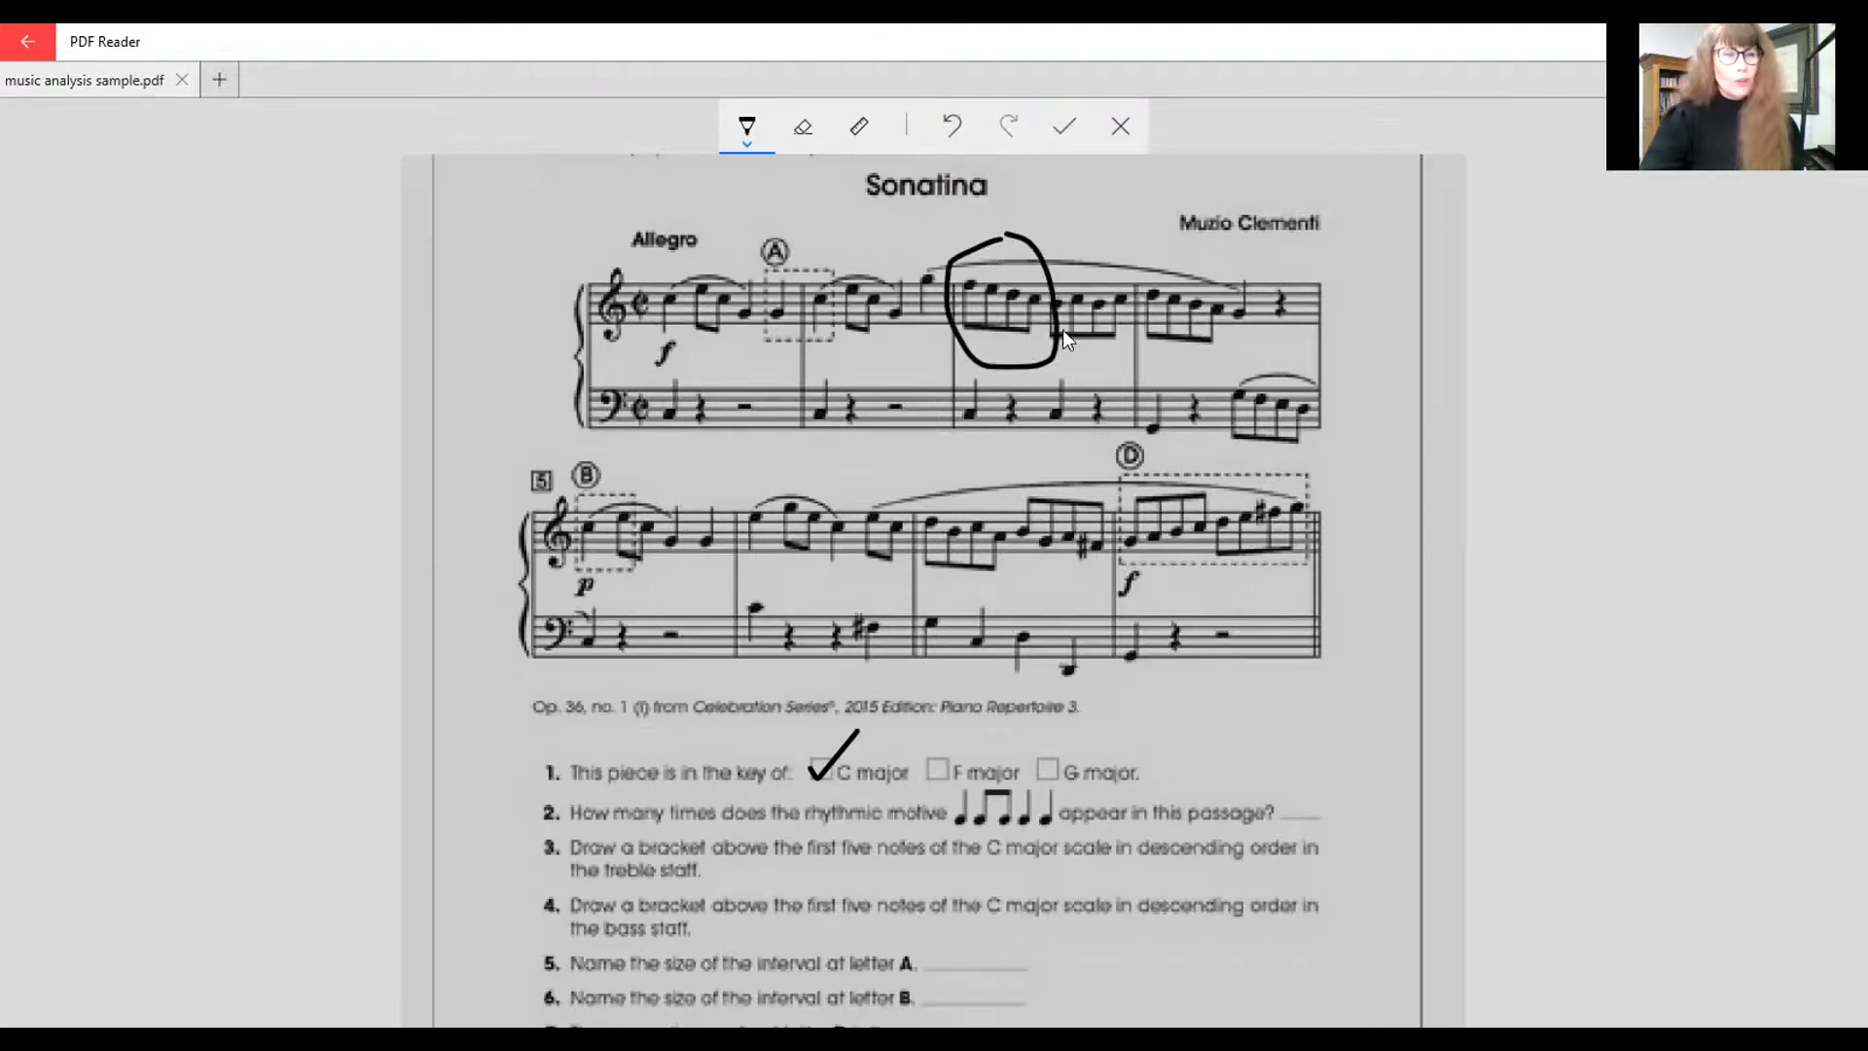
left_click(972, 132)
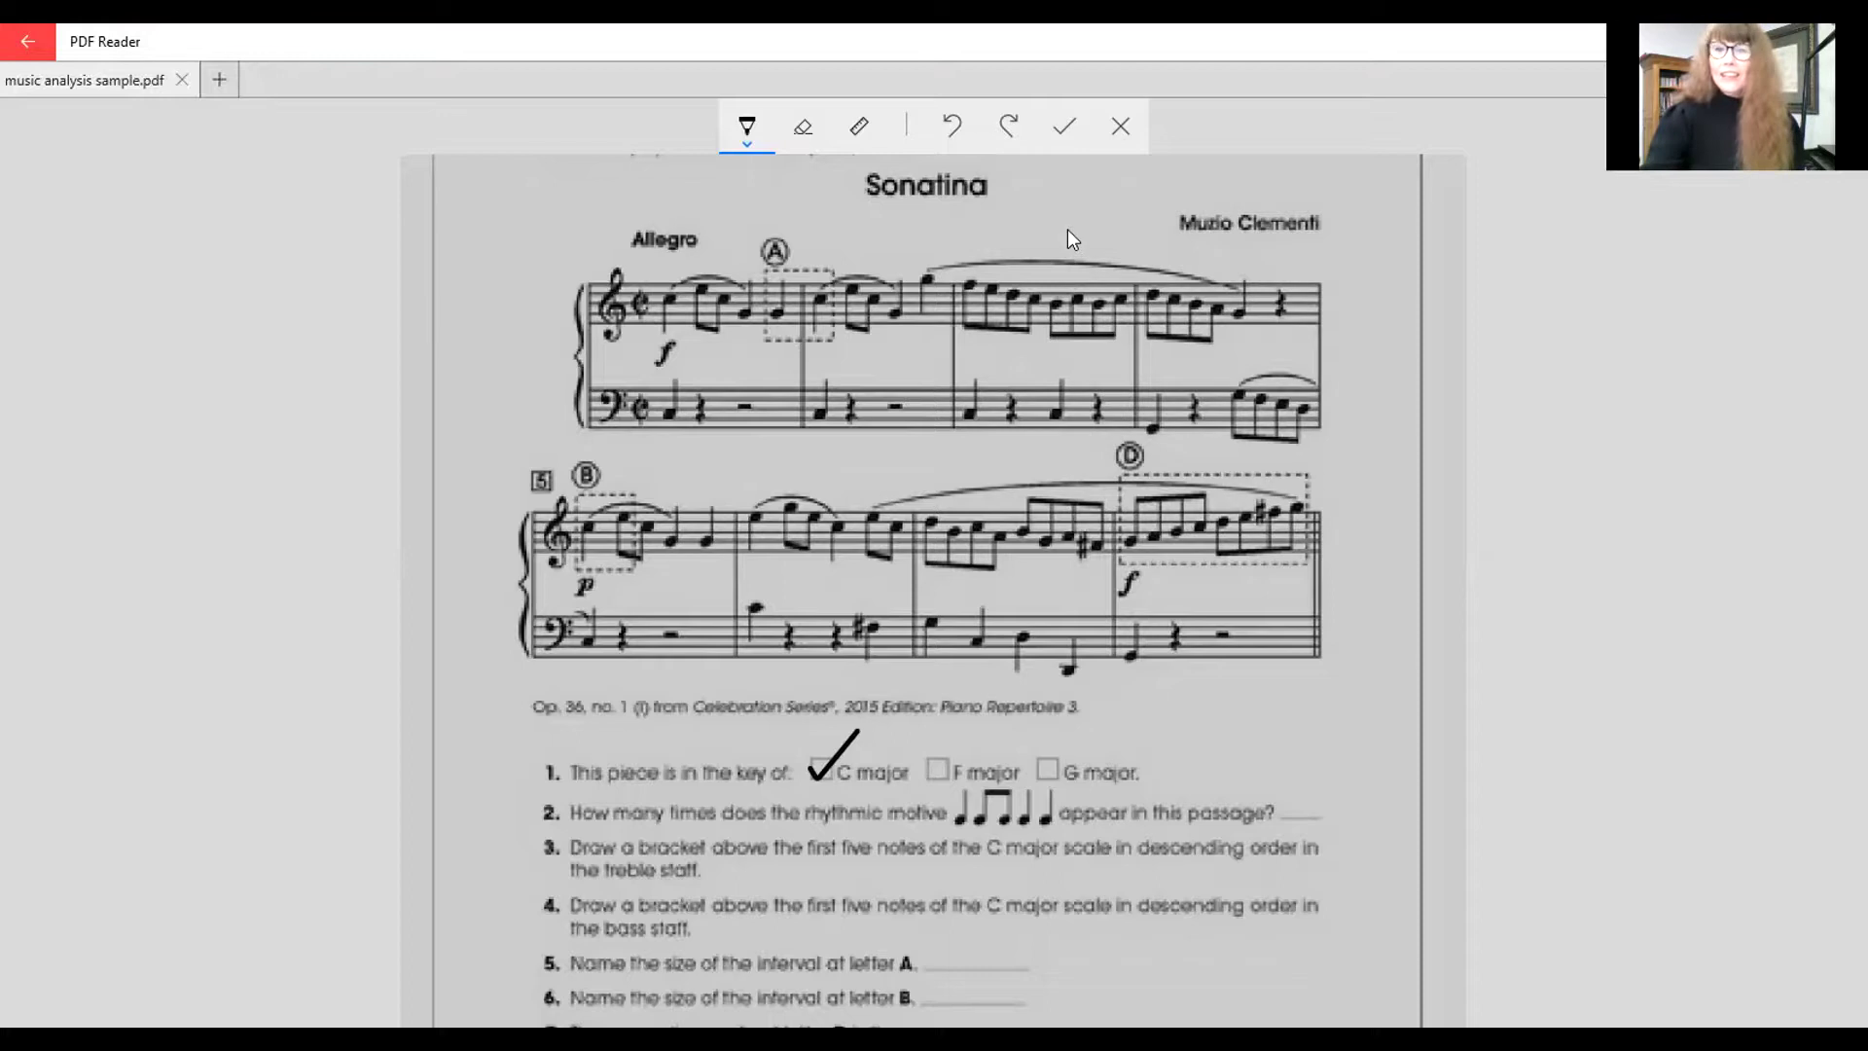
left_click_drag(1070, 182, 1072, 213)
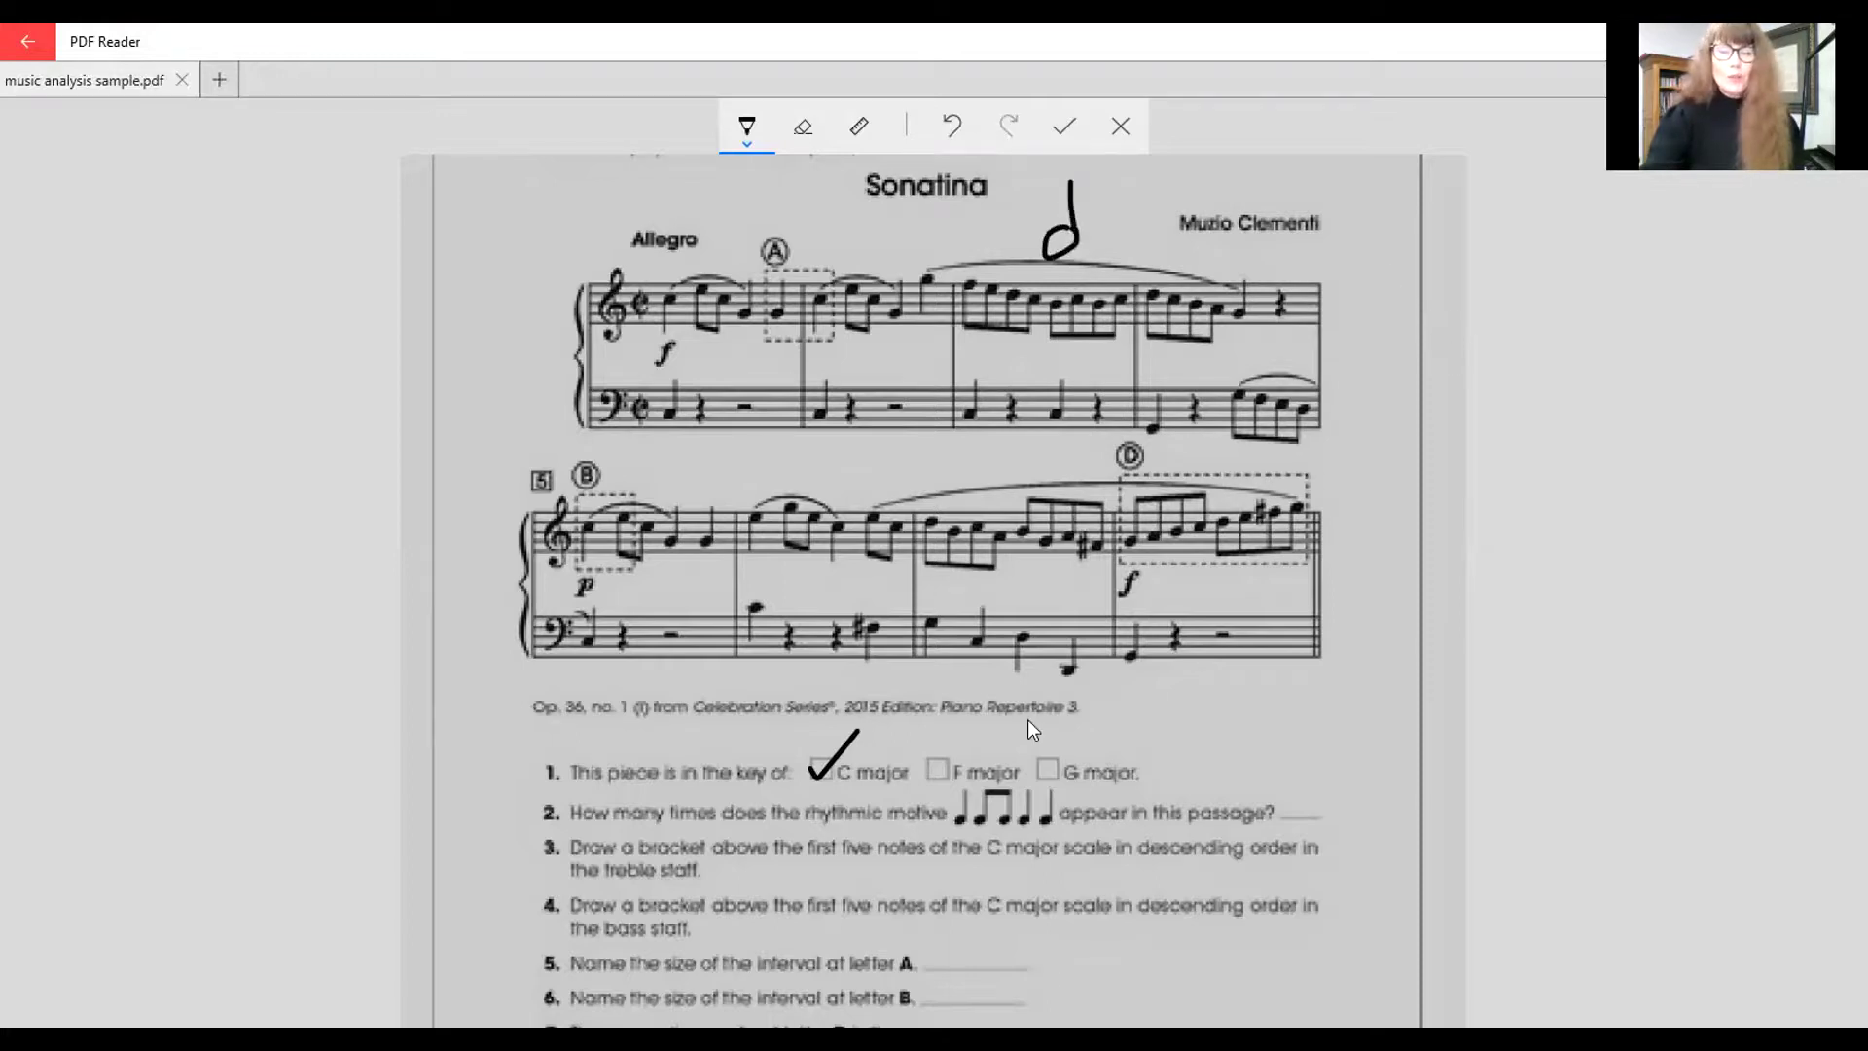
left_click_drag(1321, 260, 1374, 209)
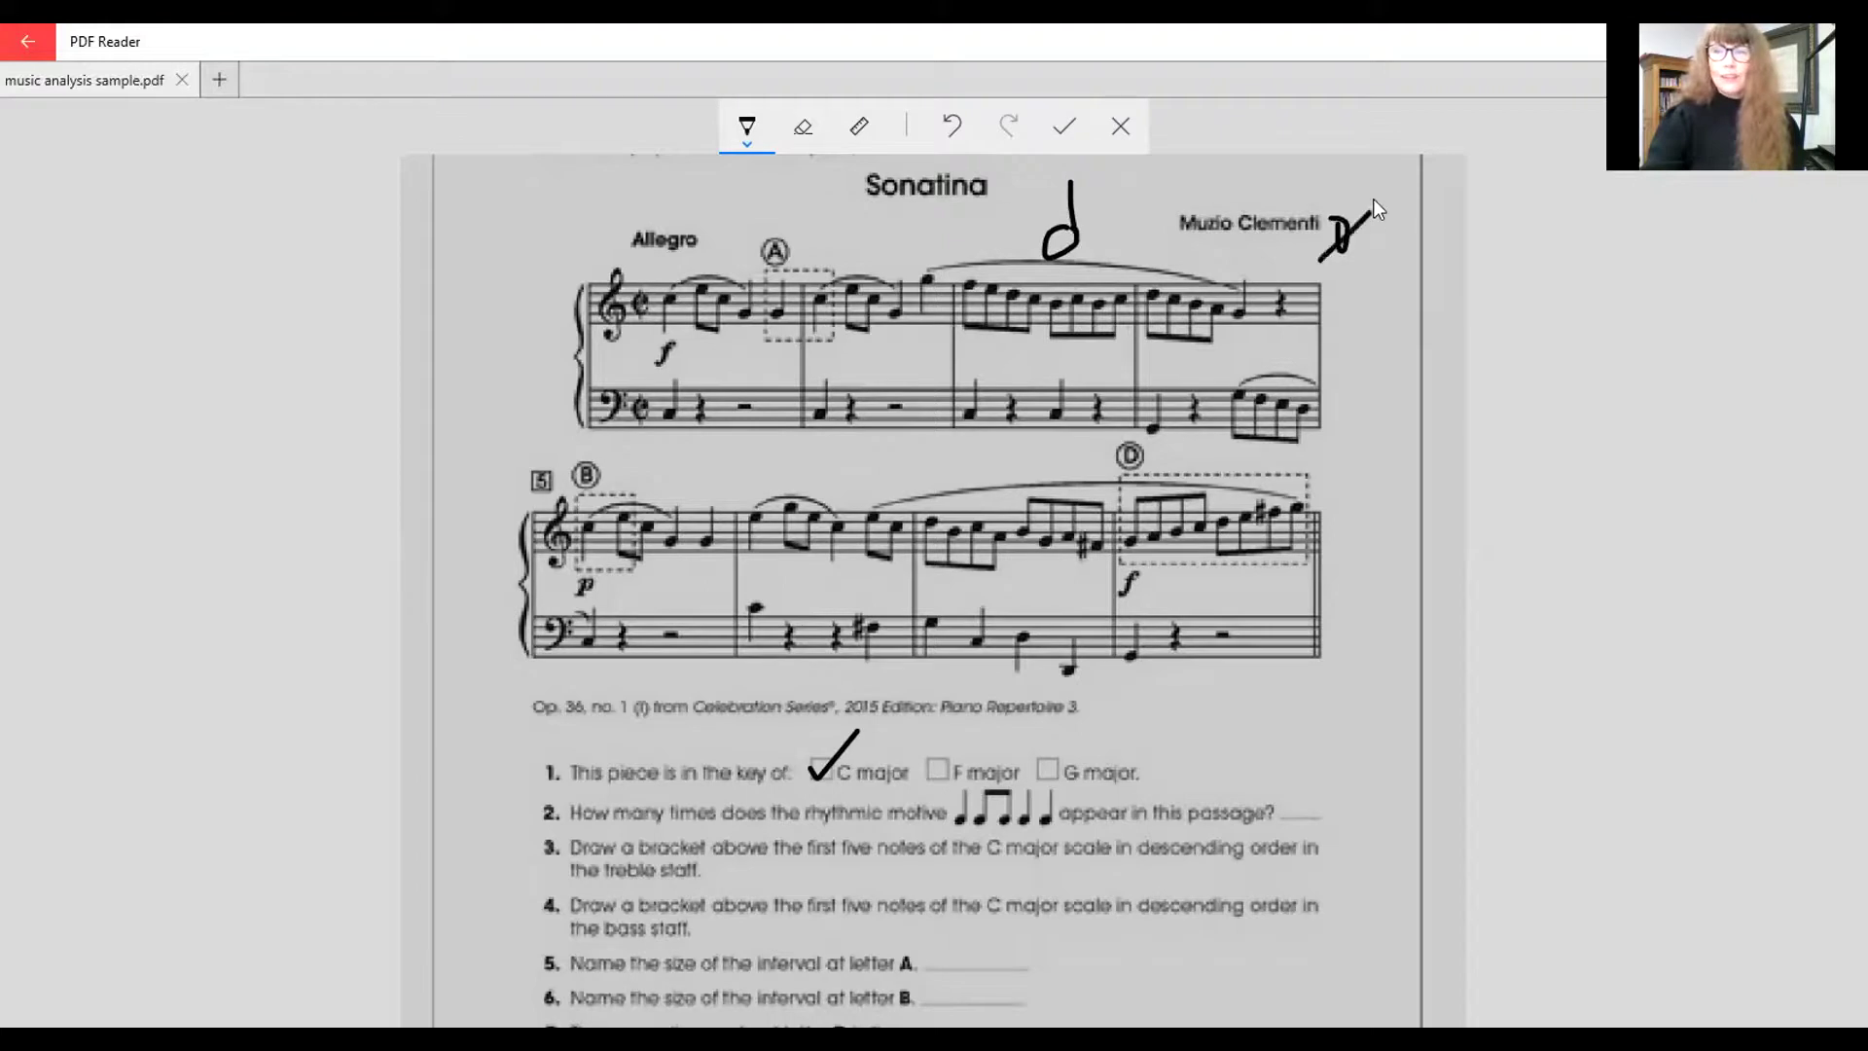
left_click(953, 127)
left_click(953, 127)
left_click(954, 128)
left_click(953, 127)
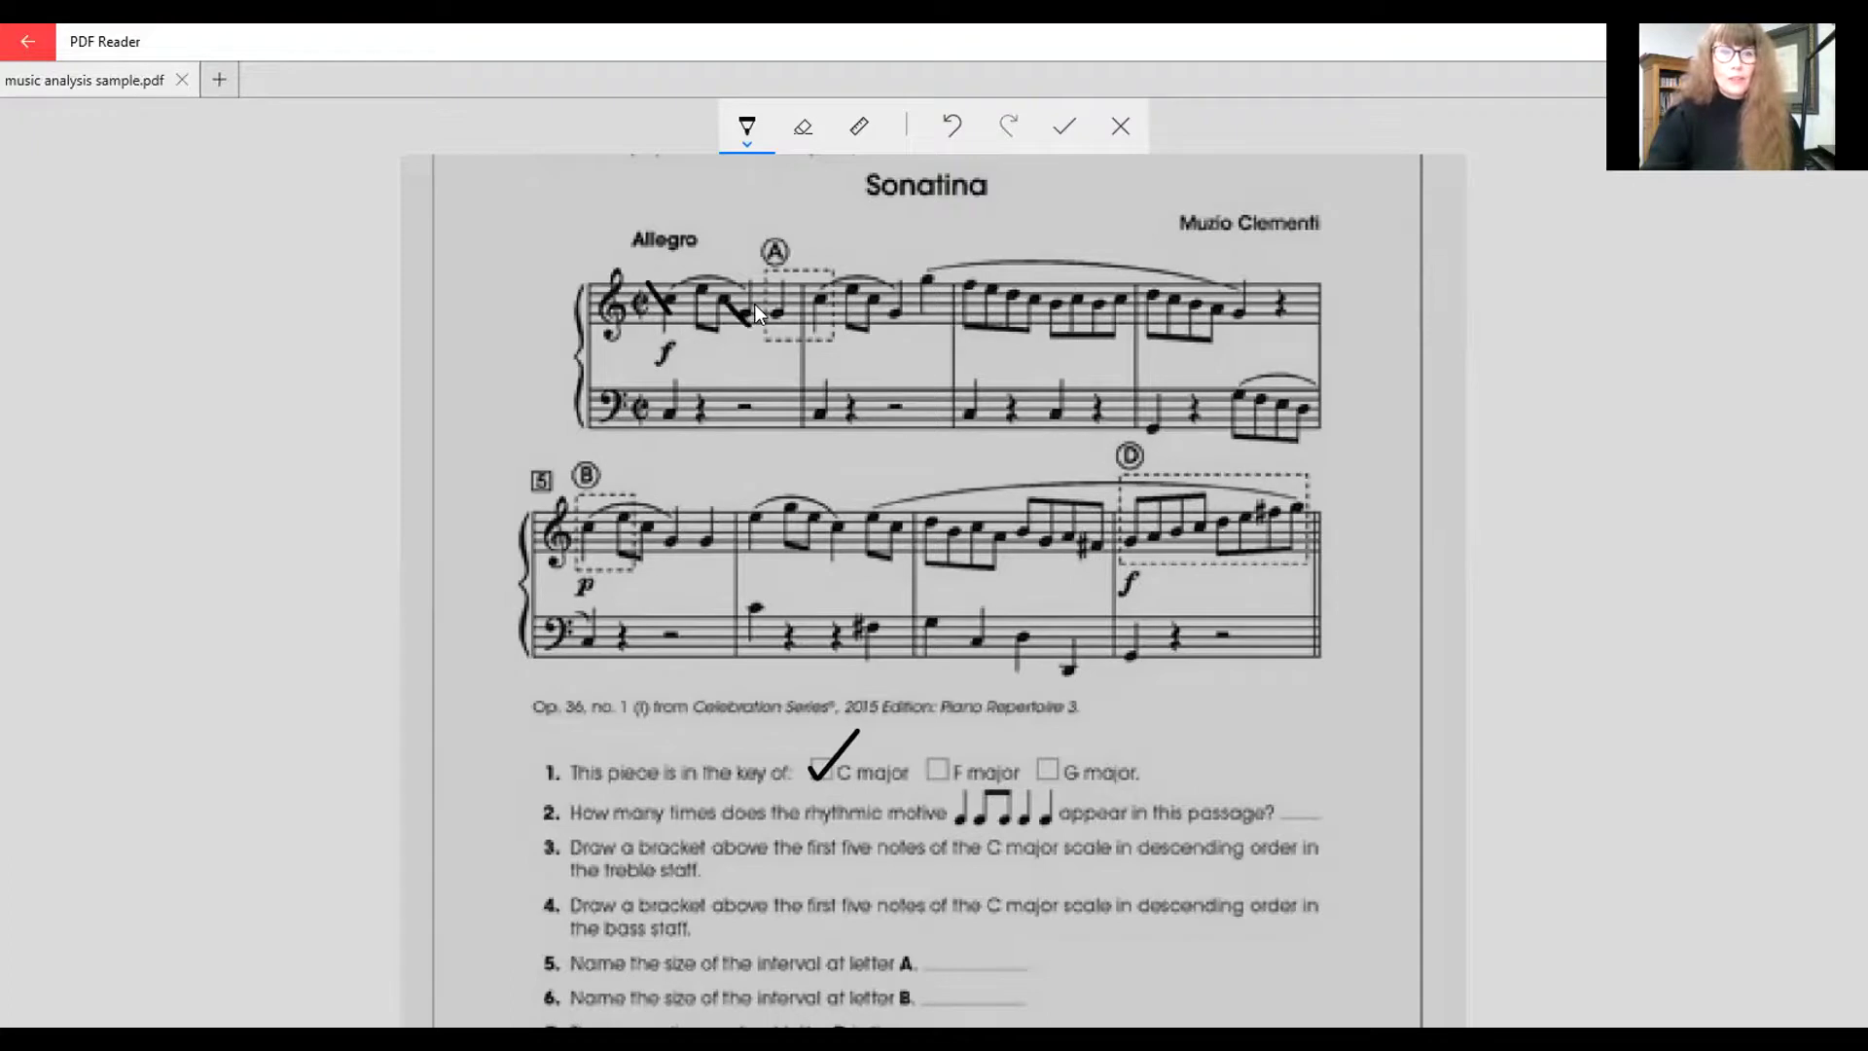
Step: Slash through two treble-staff notes in measure 1, then undo the slash marks
left_click_drag(887, 306, 909, 322)
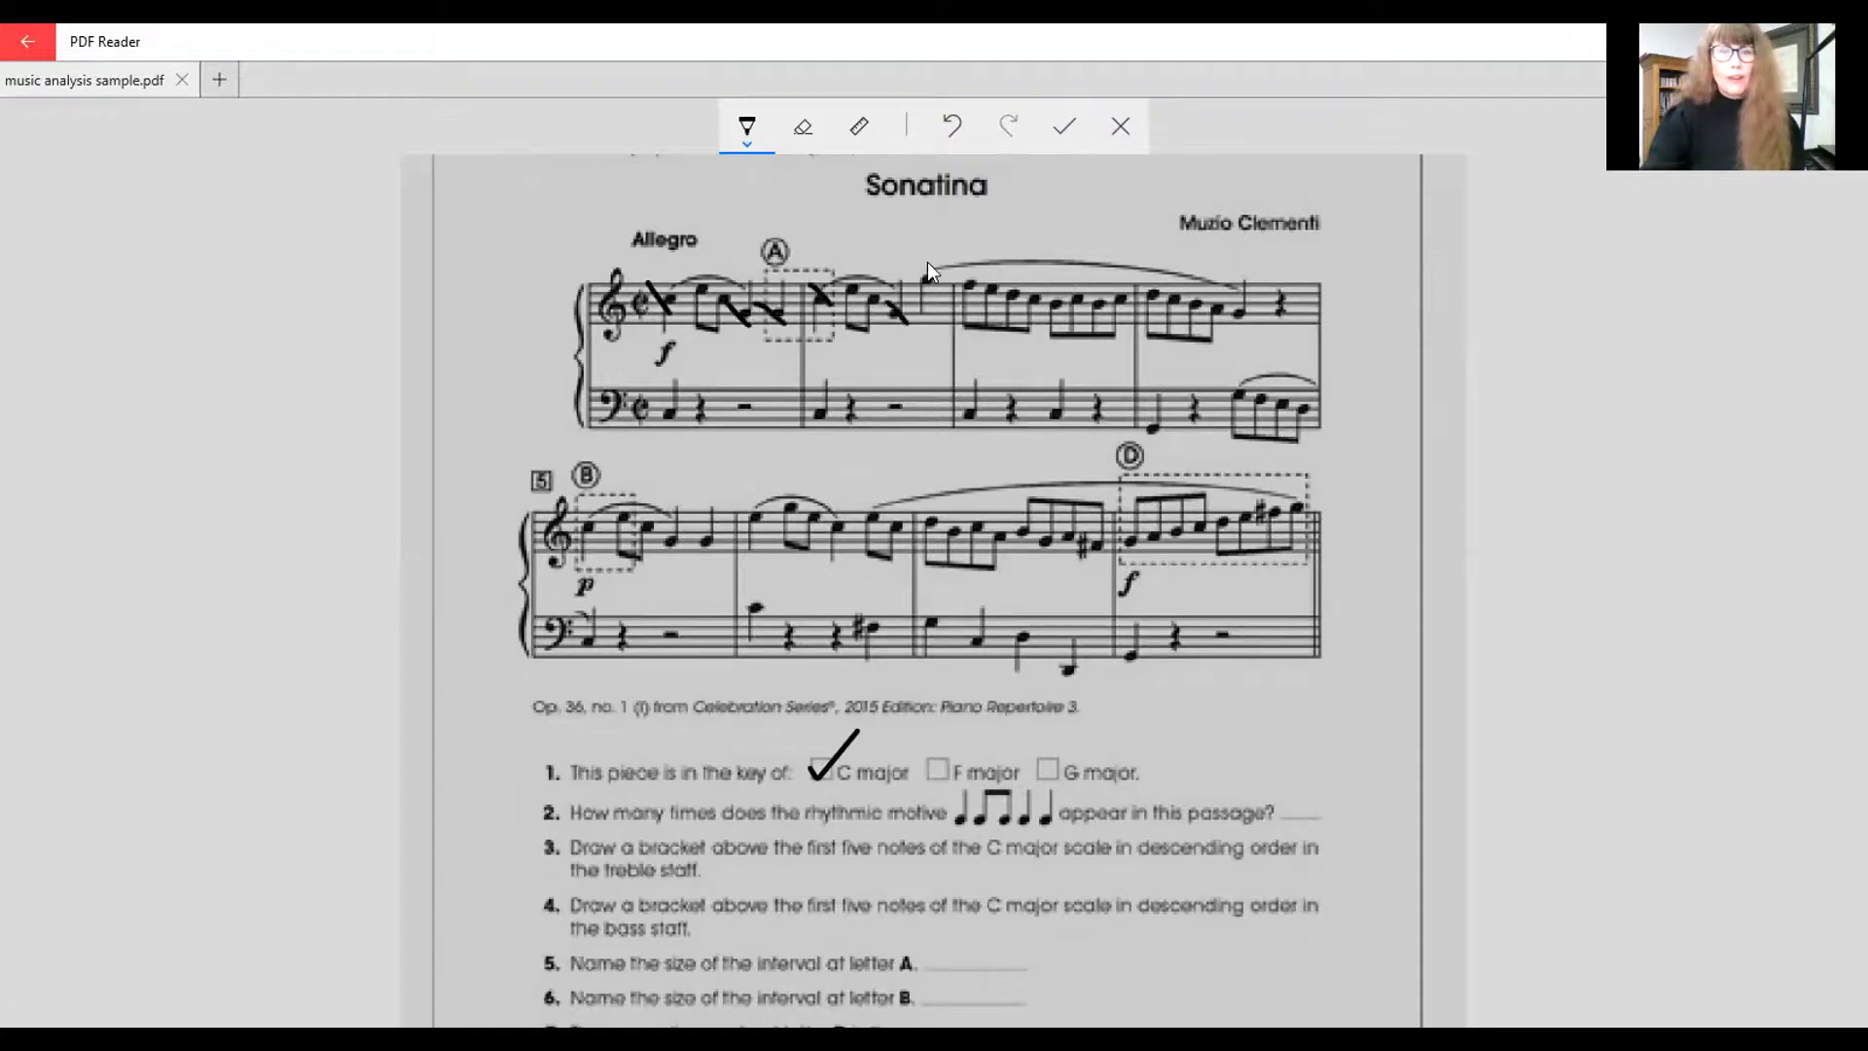
left_click_drag(923, 260, 950, 296)
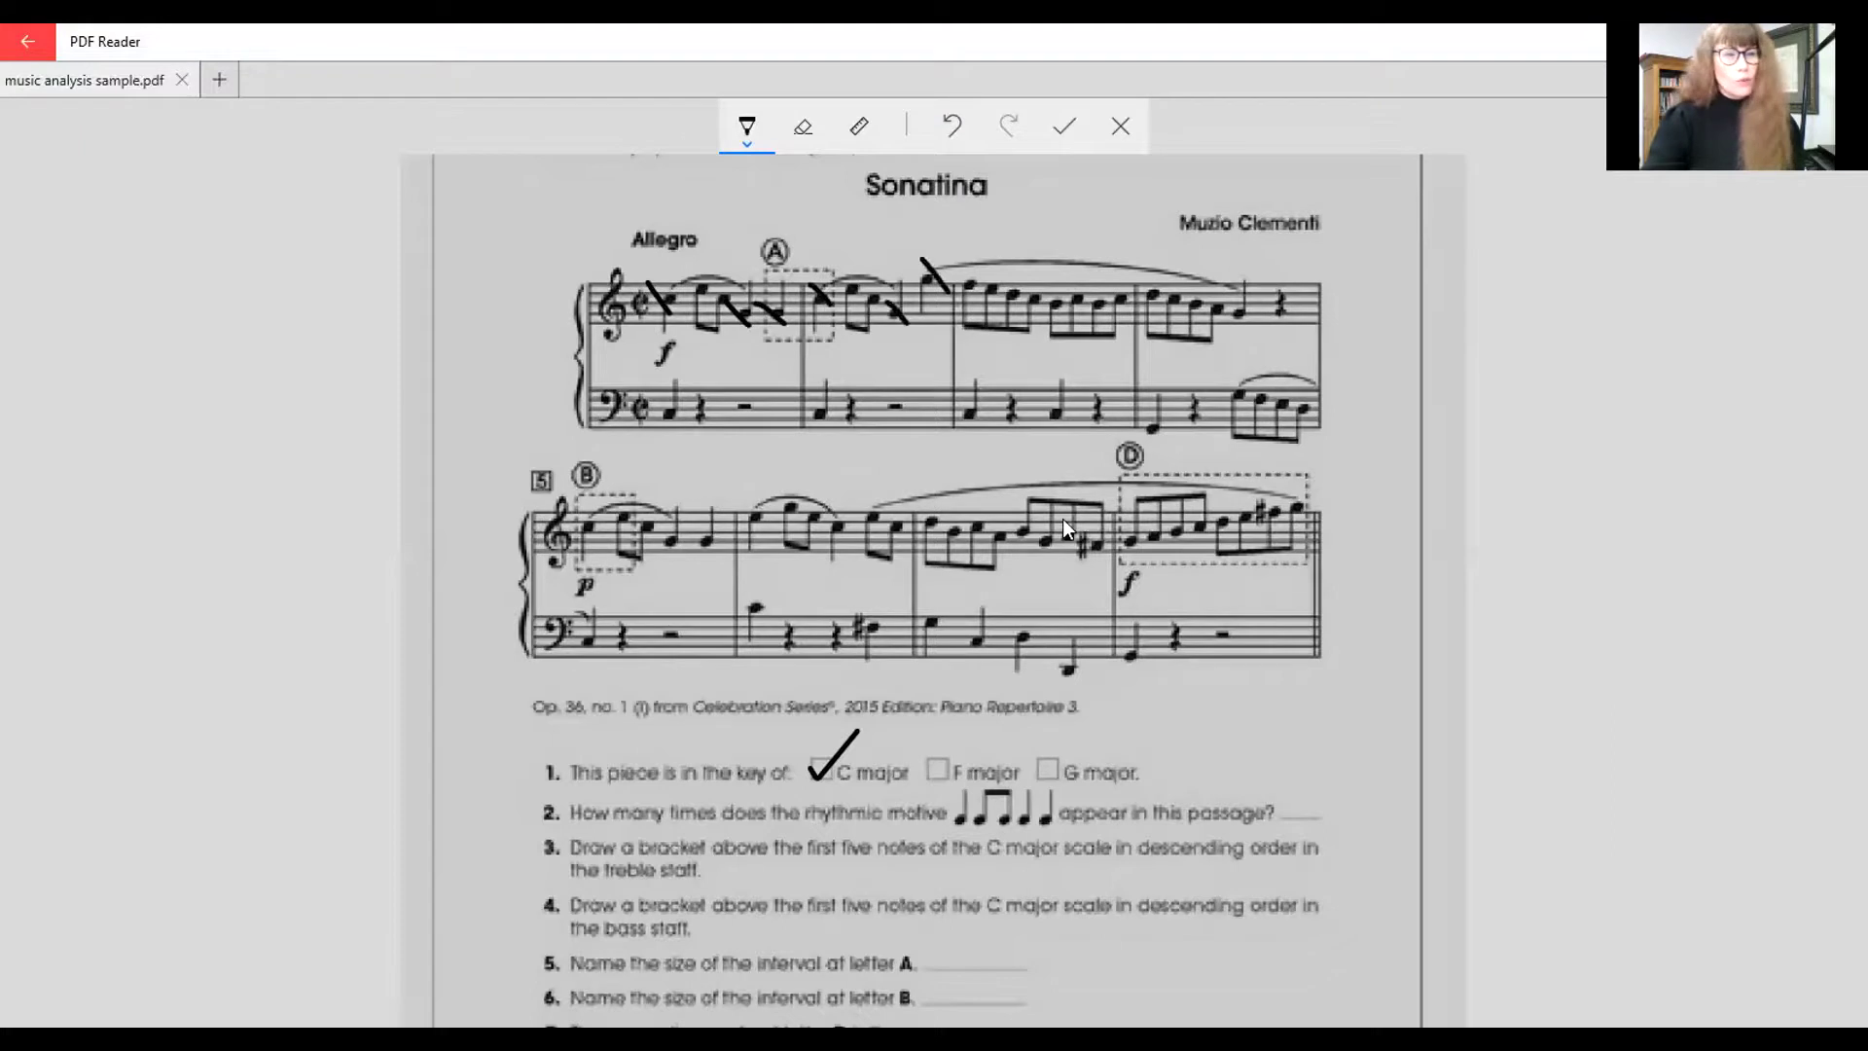
left_click(955, 132)
left_click(956, 133)
left_click(956, 132)
left_click(957, 131)
left_click(955, 131)
left_click(956, 131)
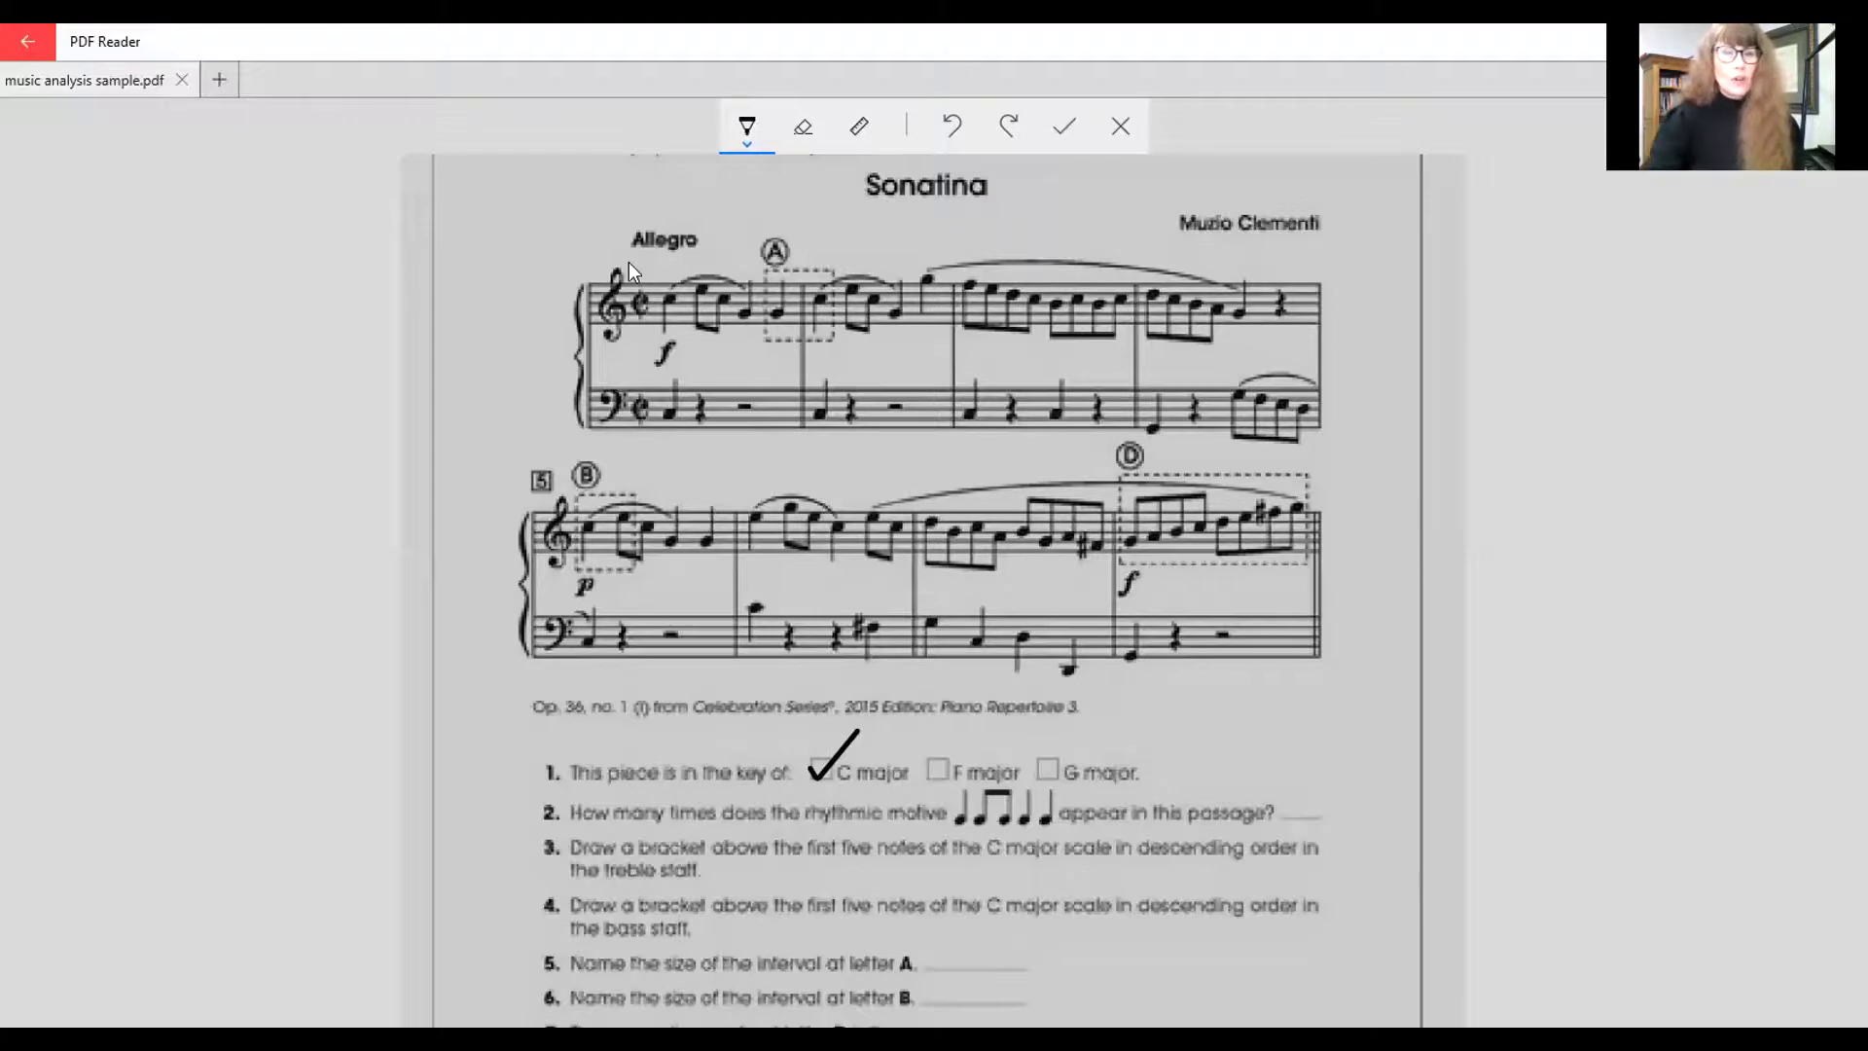
Step: Underline the word Allegro, then undo the underline
left_click_drag(704, 252, 706, 253)
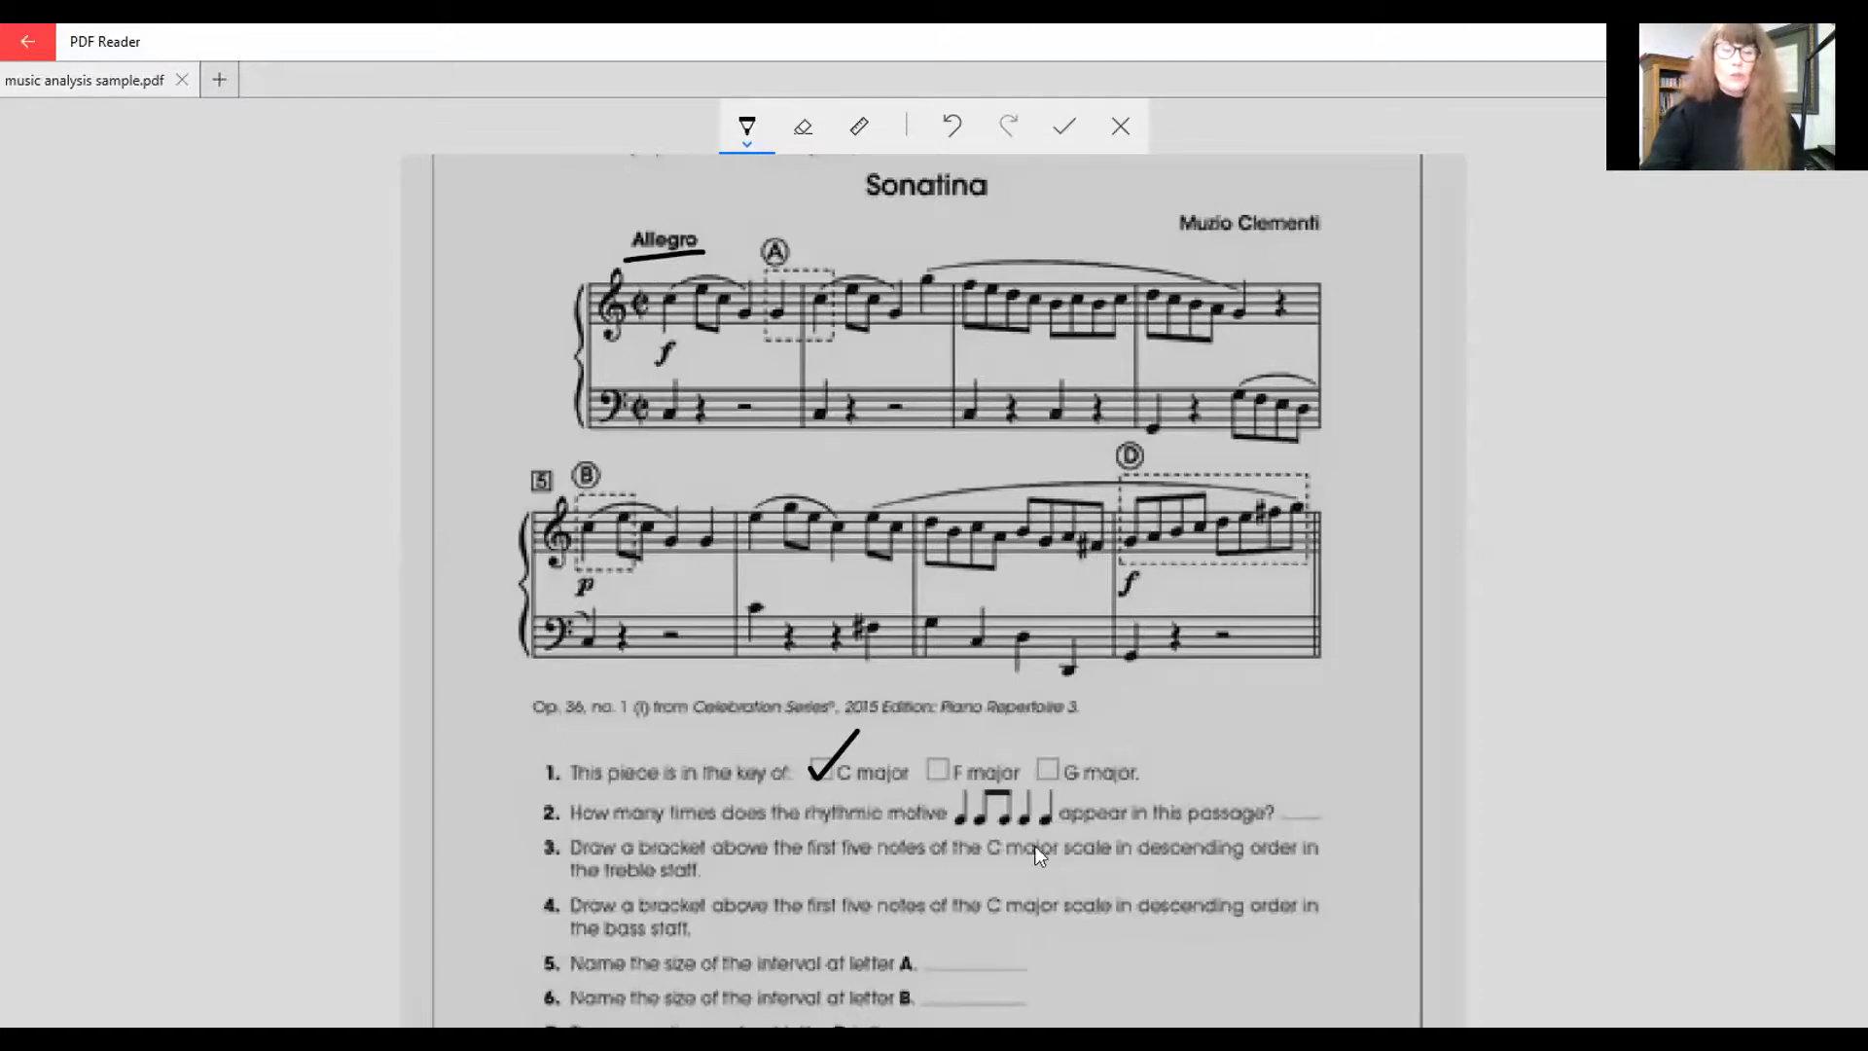
scroll(953, 906, "down", 3)
scroll(991, 743, "up", 3)
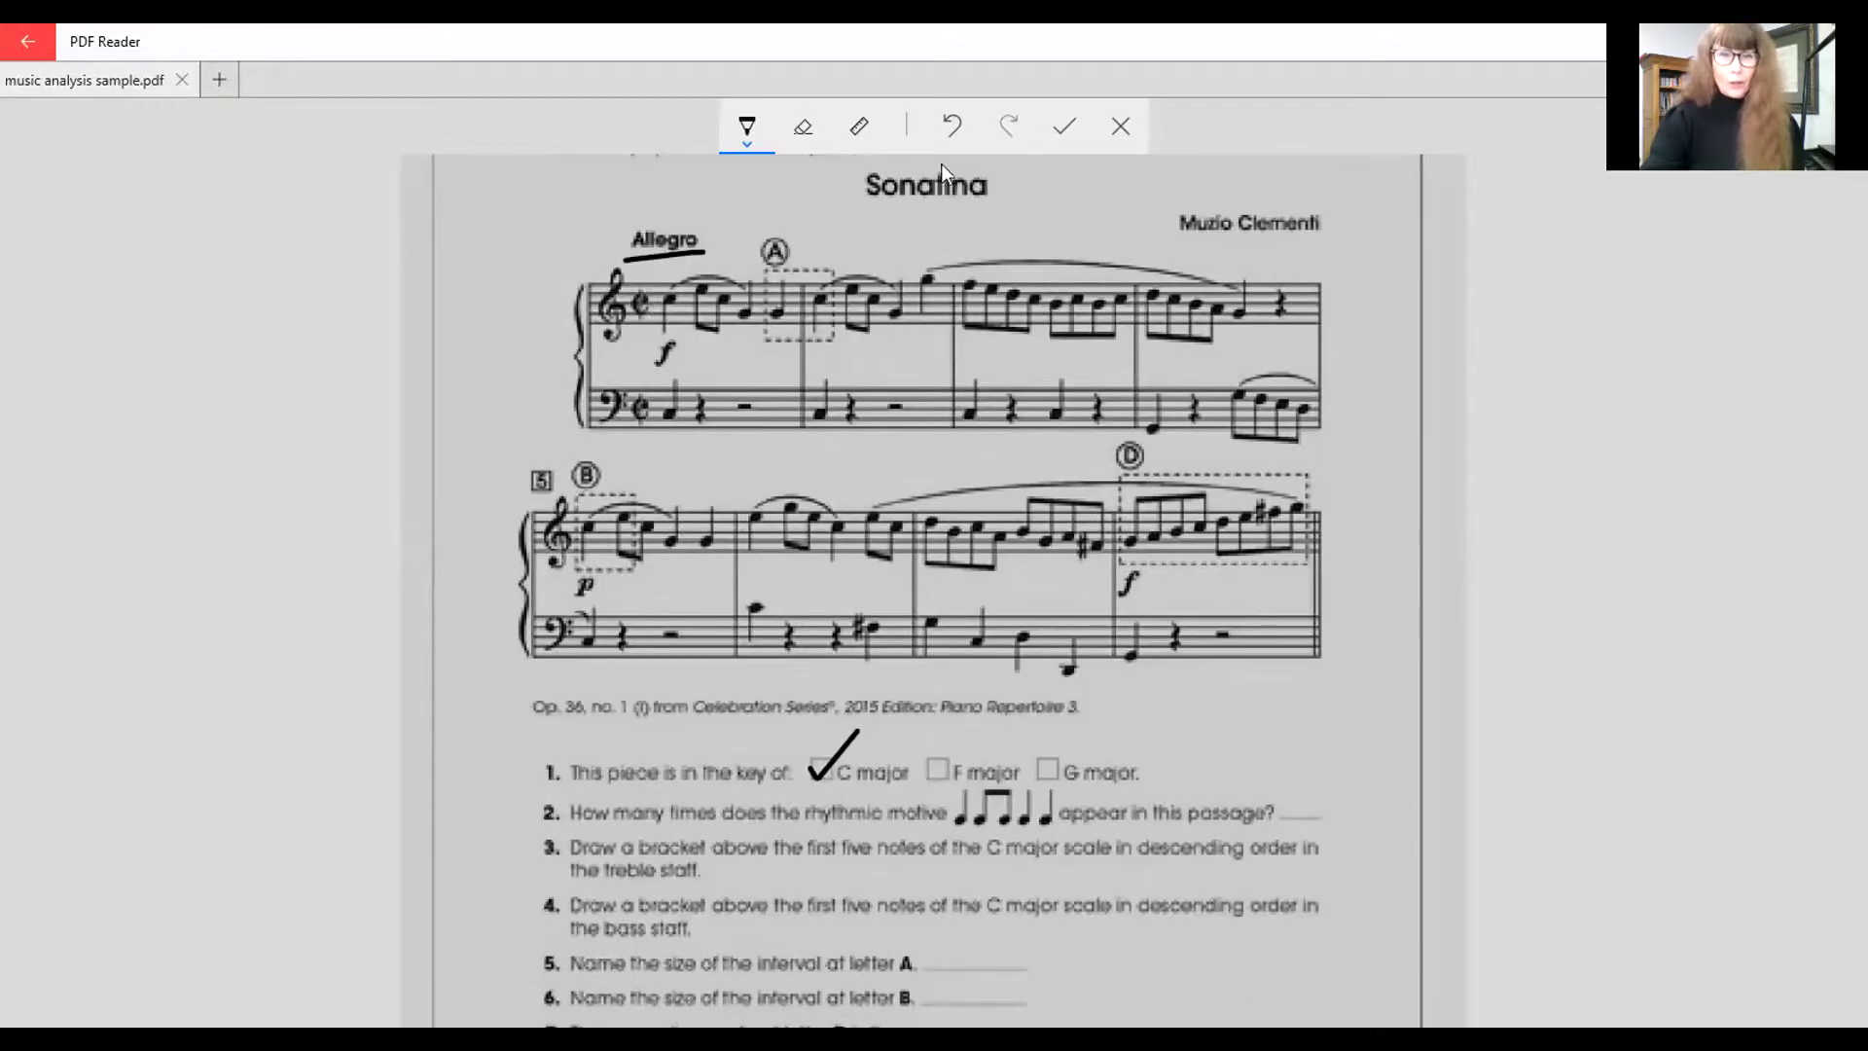
left_click(949, 129)
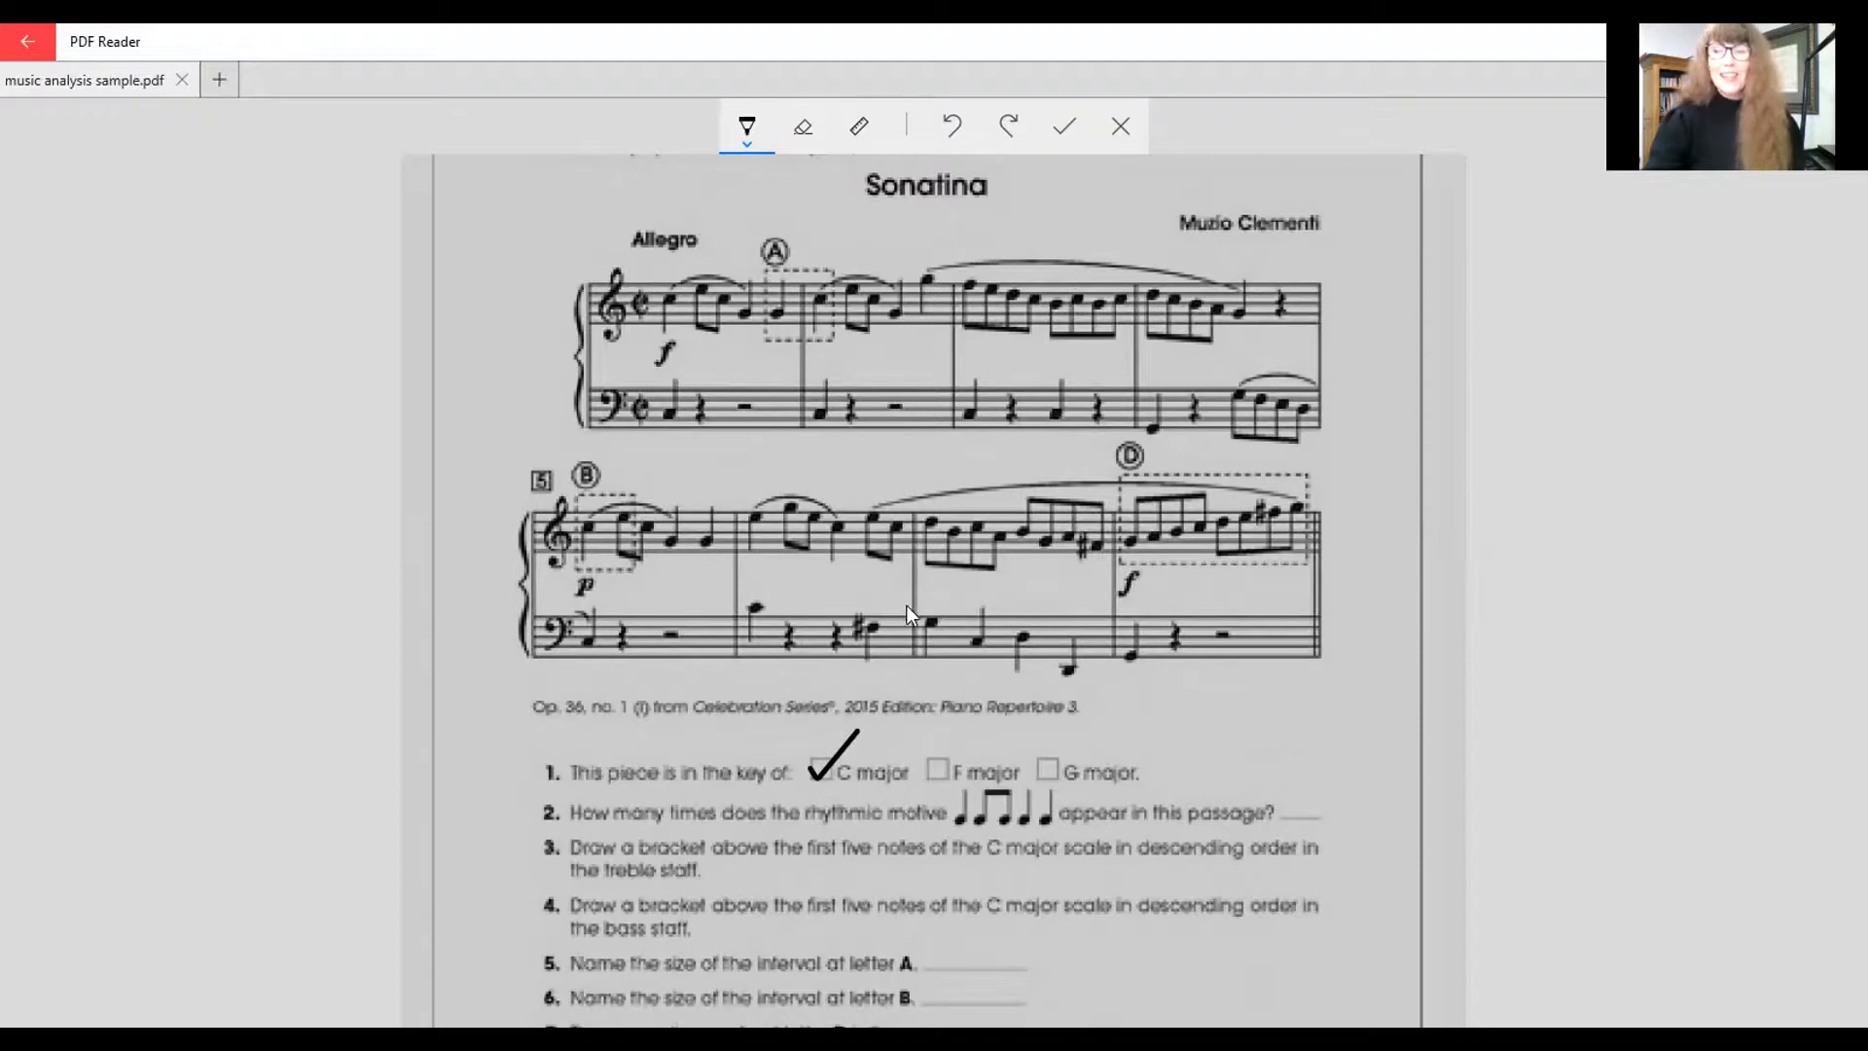
left_click_drag(1171, 564, 1181, 574)
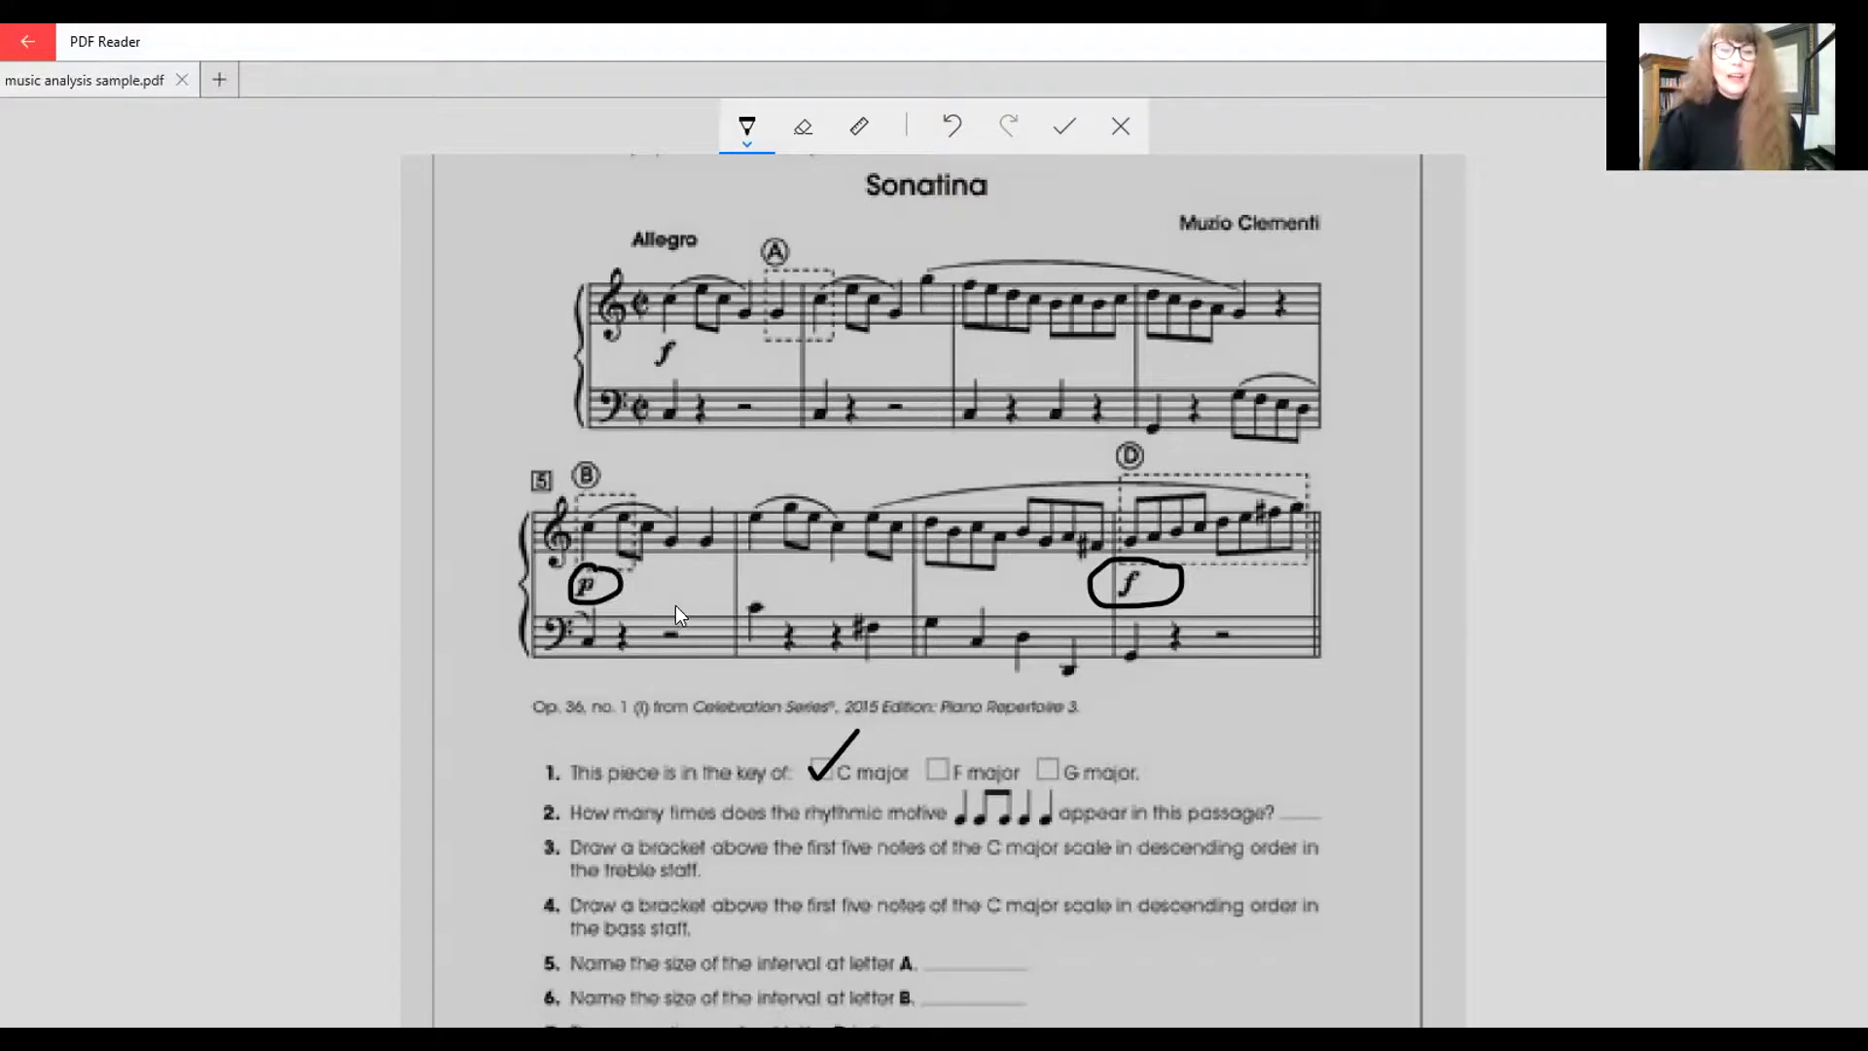
left_click(950, 134)
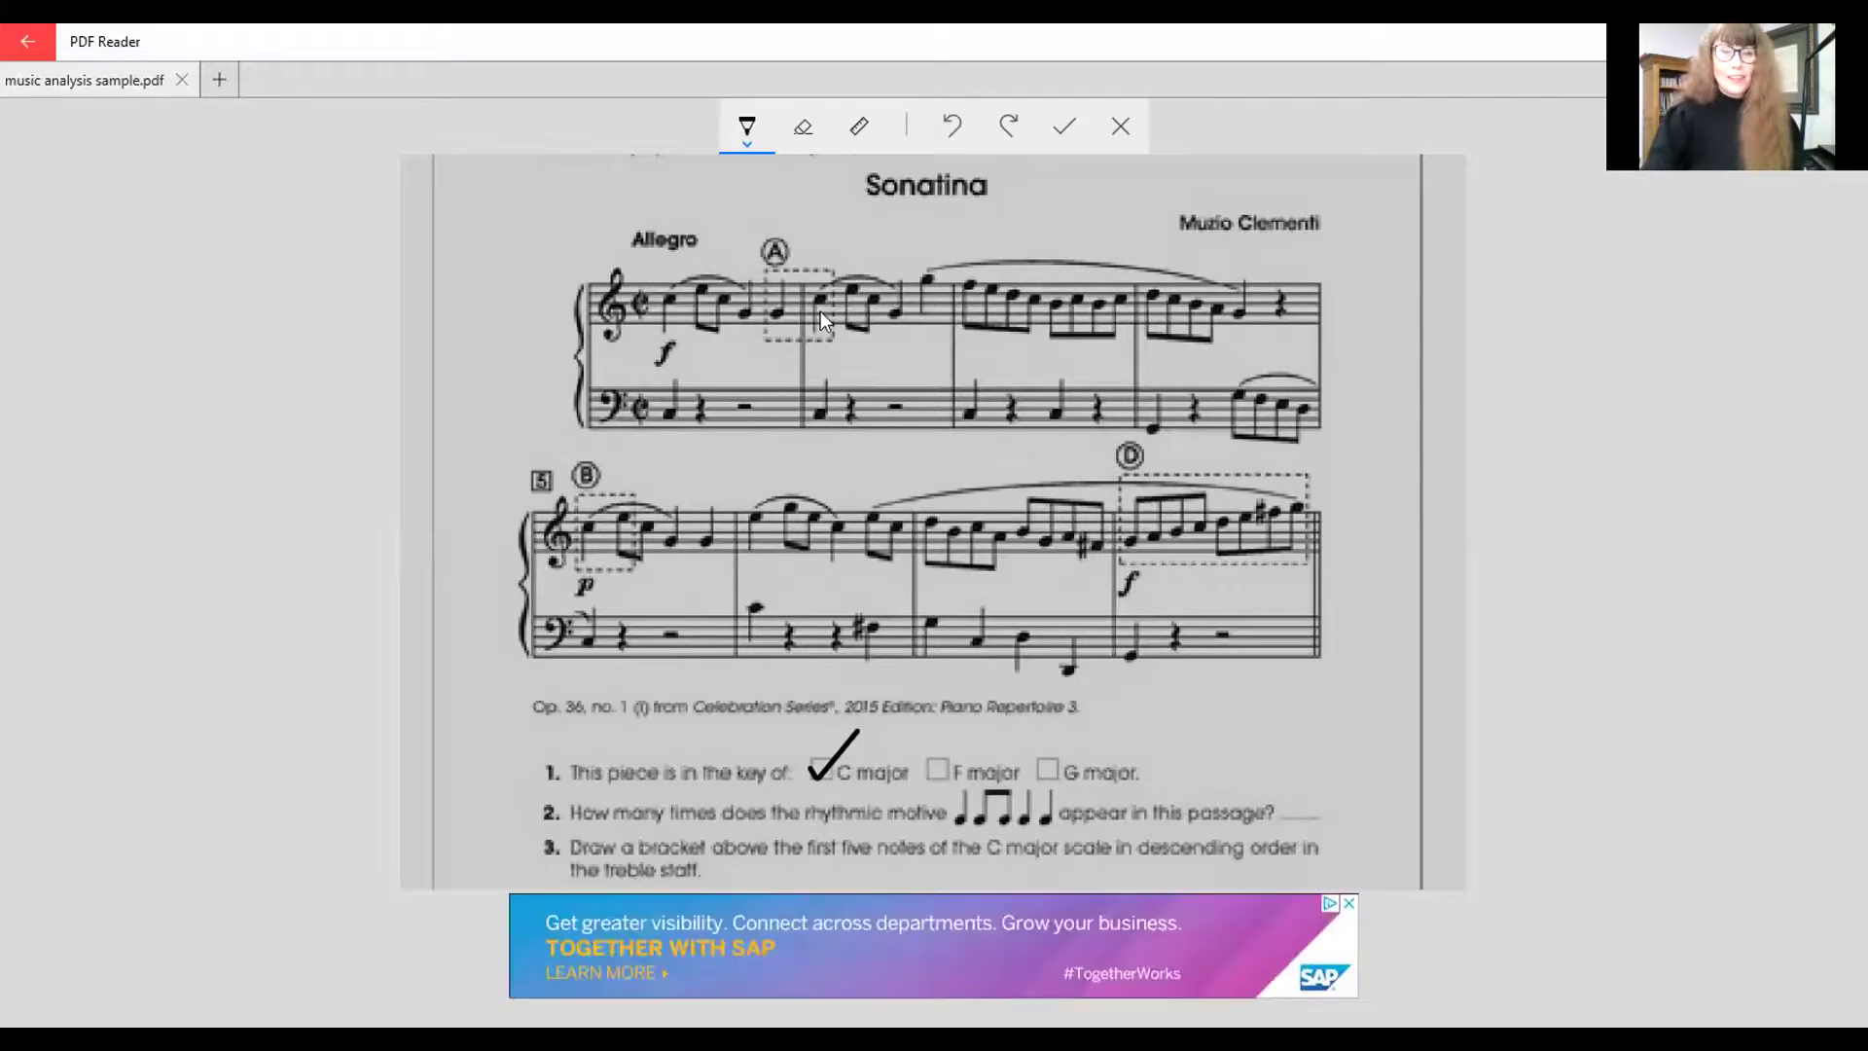
Step: Close the advertisement banner and the trial/purchase pop-up that follows
left_click(1339, 911)
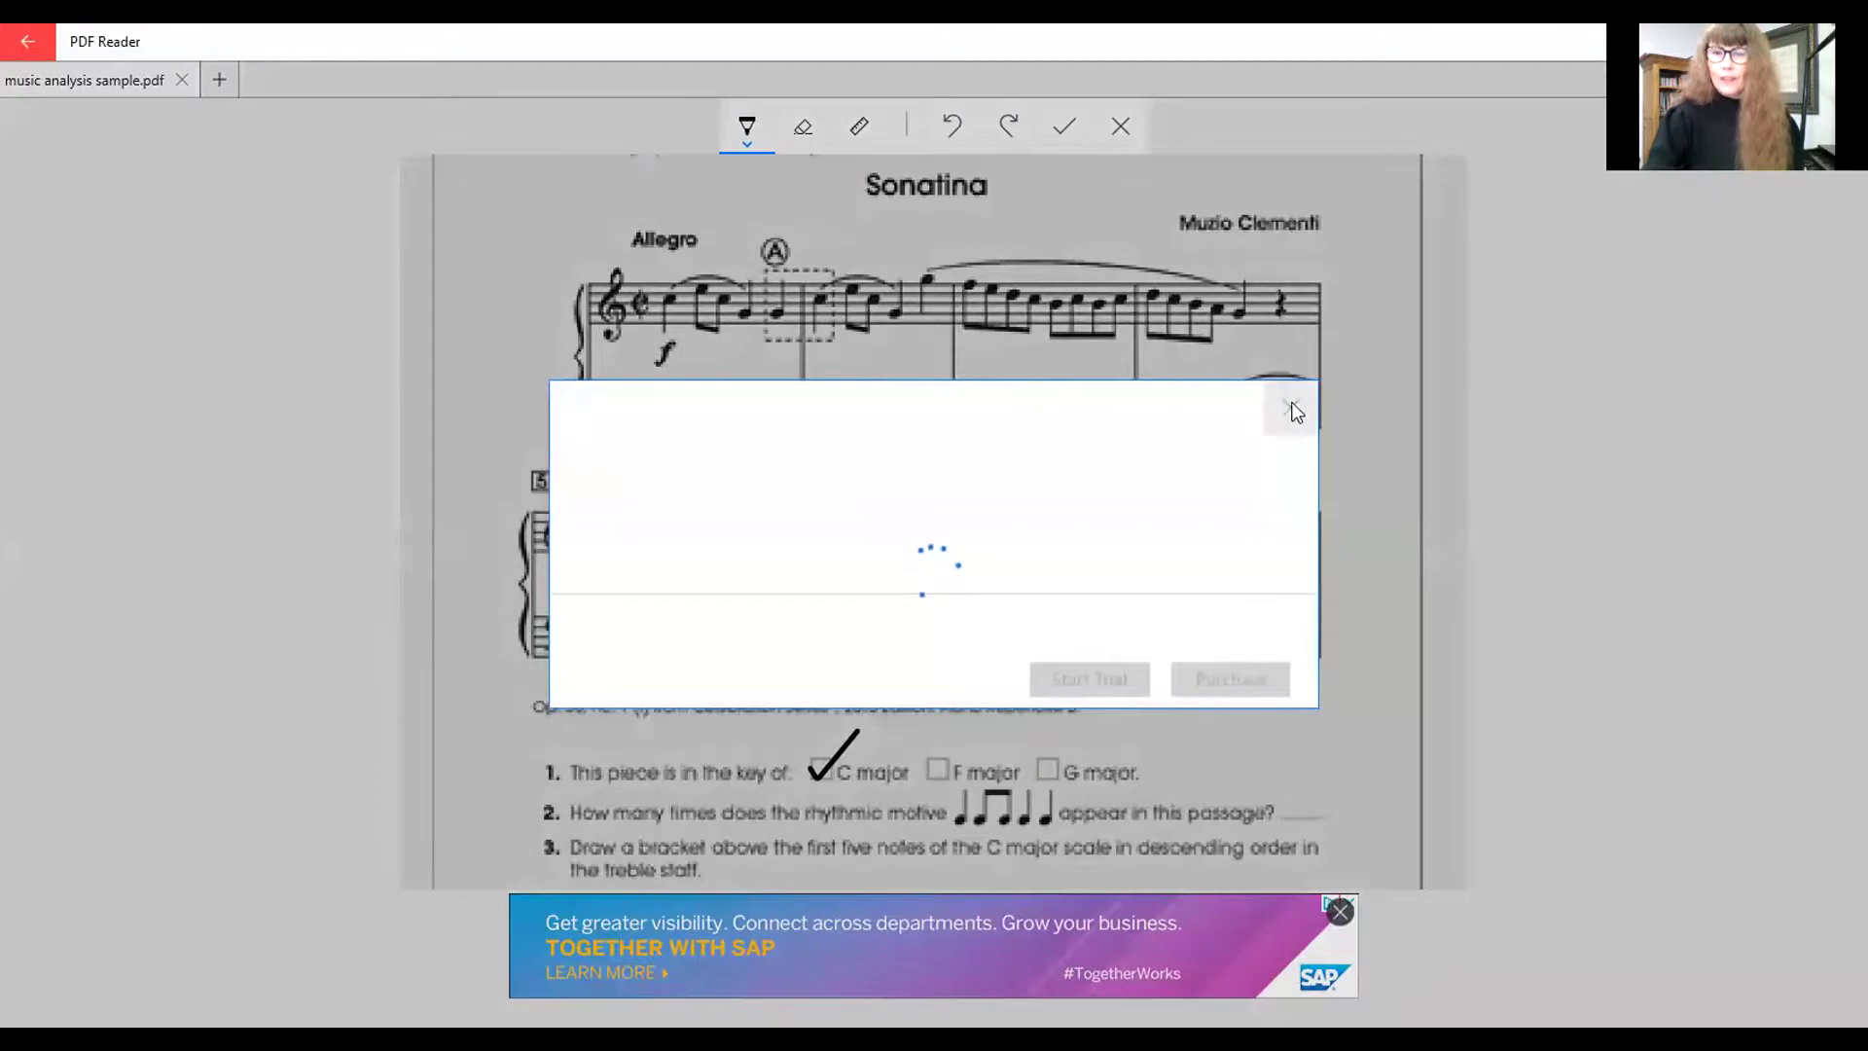
left_click(1292, 407)
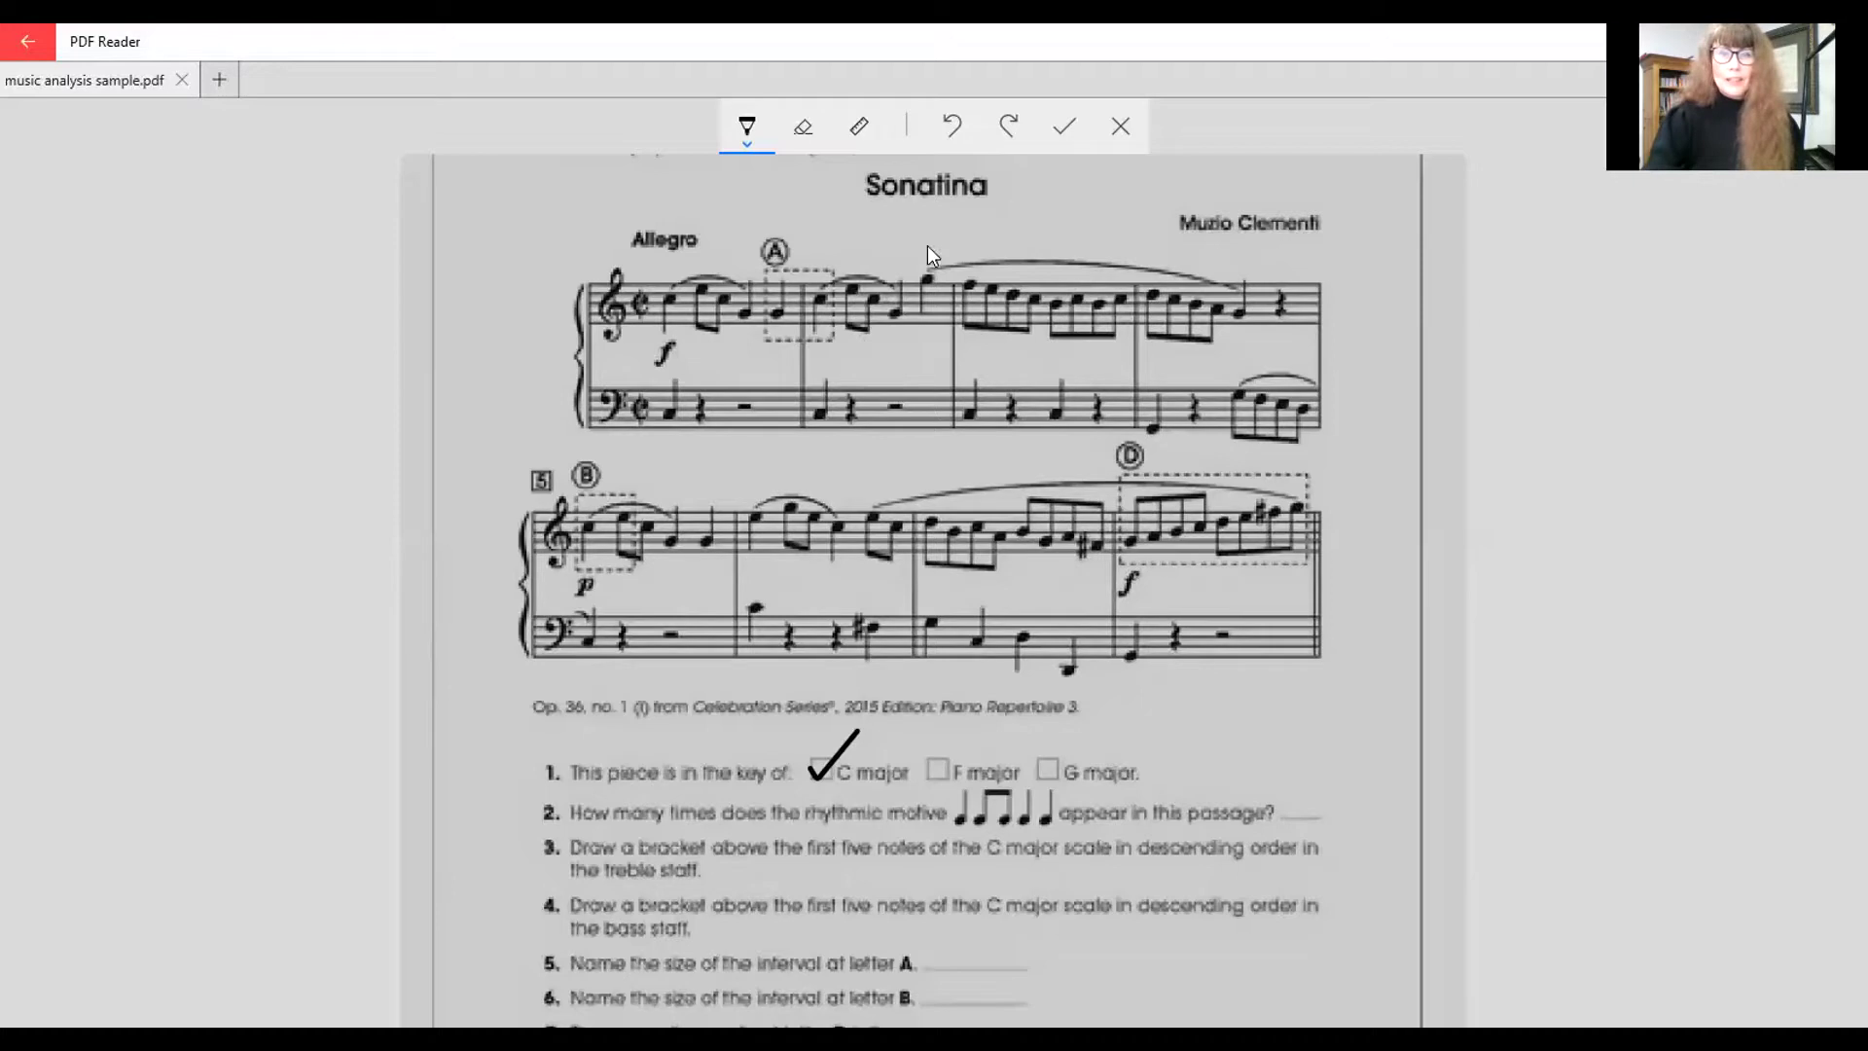
Step: Undo trial marks near the treble and measure-7 bass, then circle the sharpened bass note in measure 6
left_click_drag(920, 226, 915, 256)
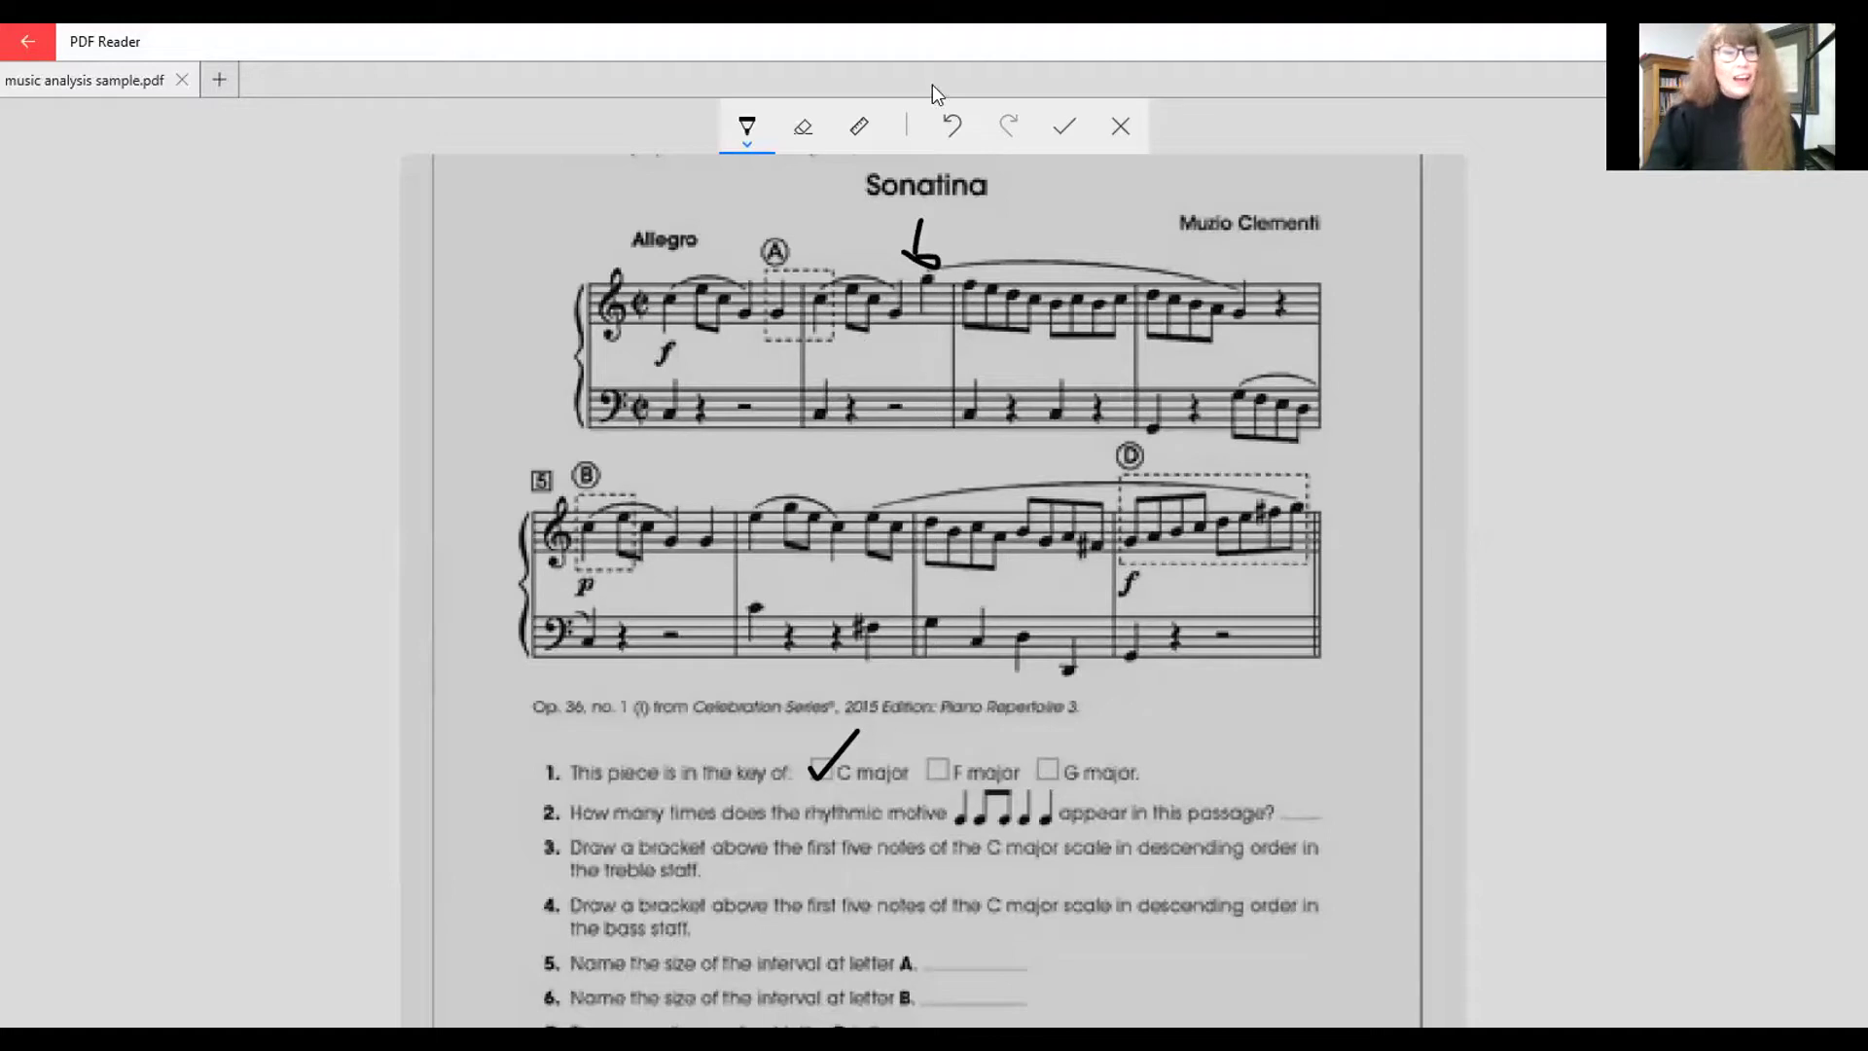
left_click(948, 140)
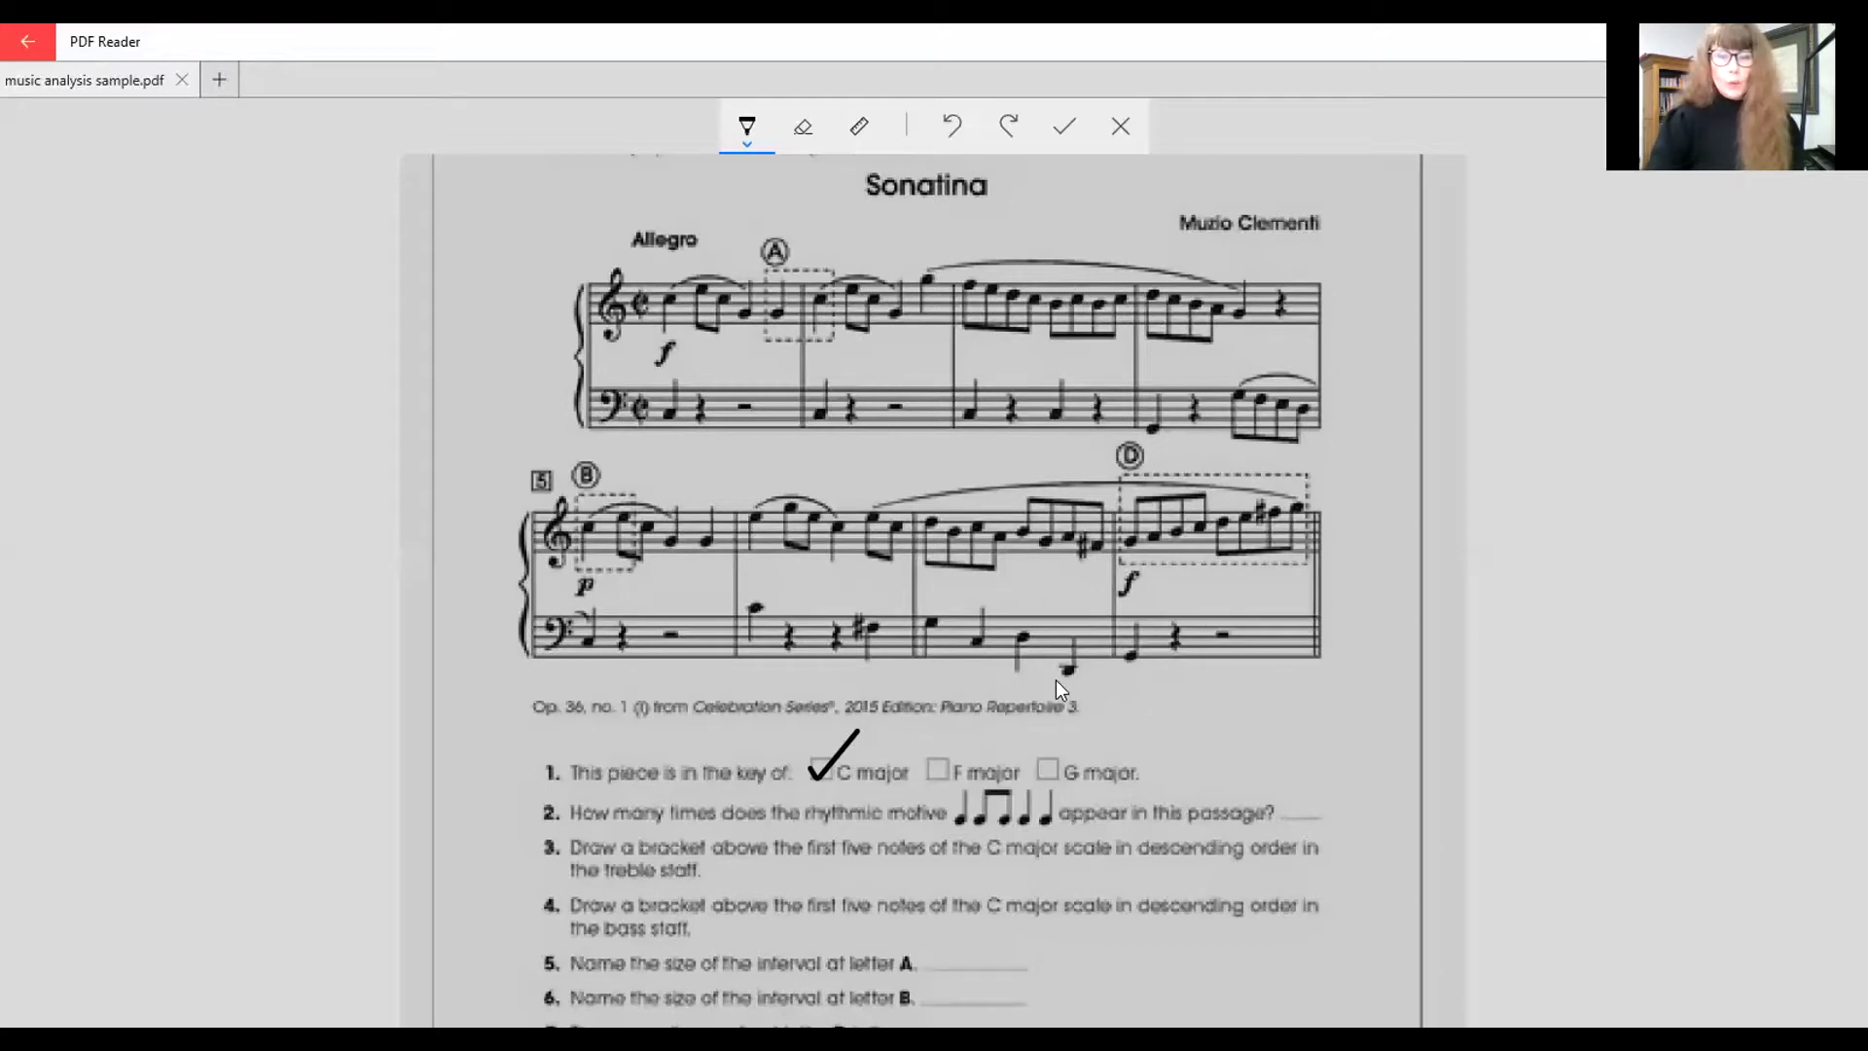
left_click_drag(1050, 676, 1081, 679)
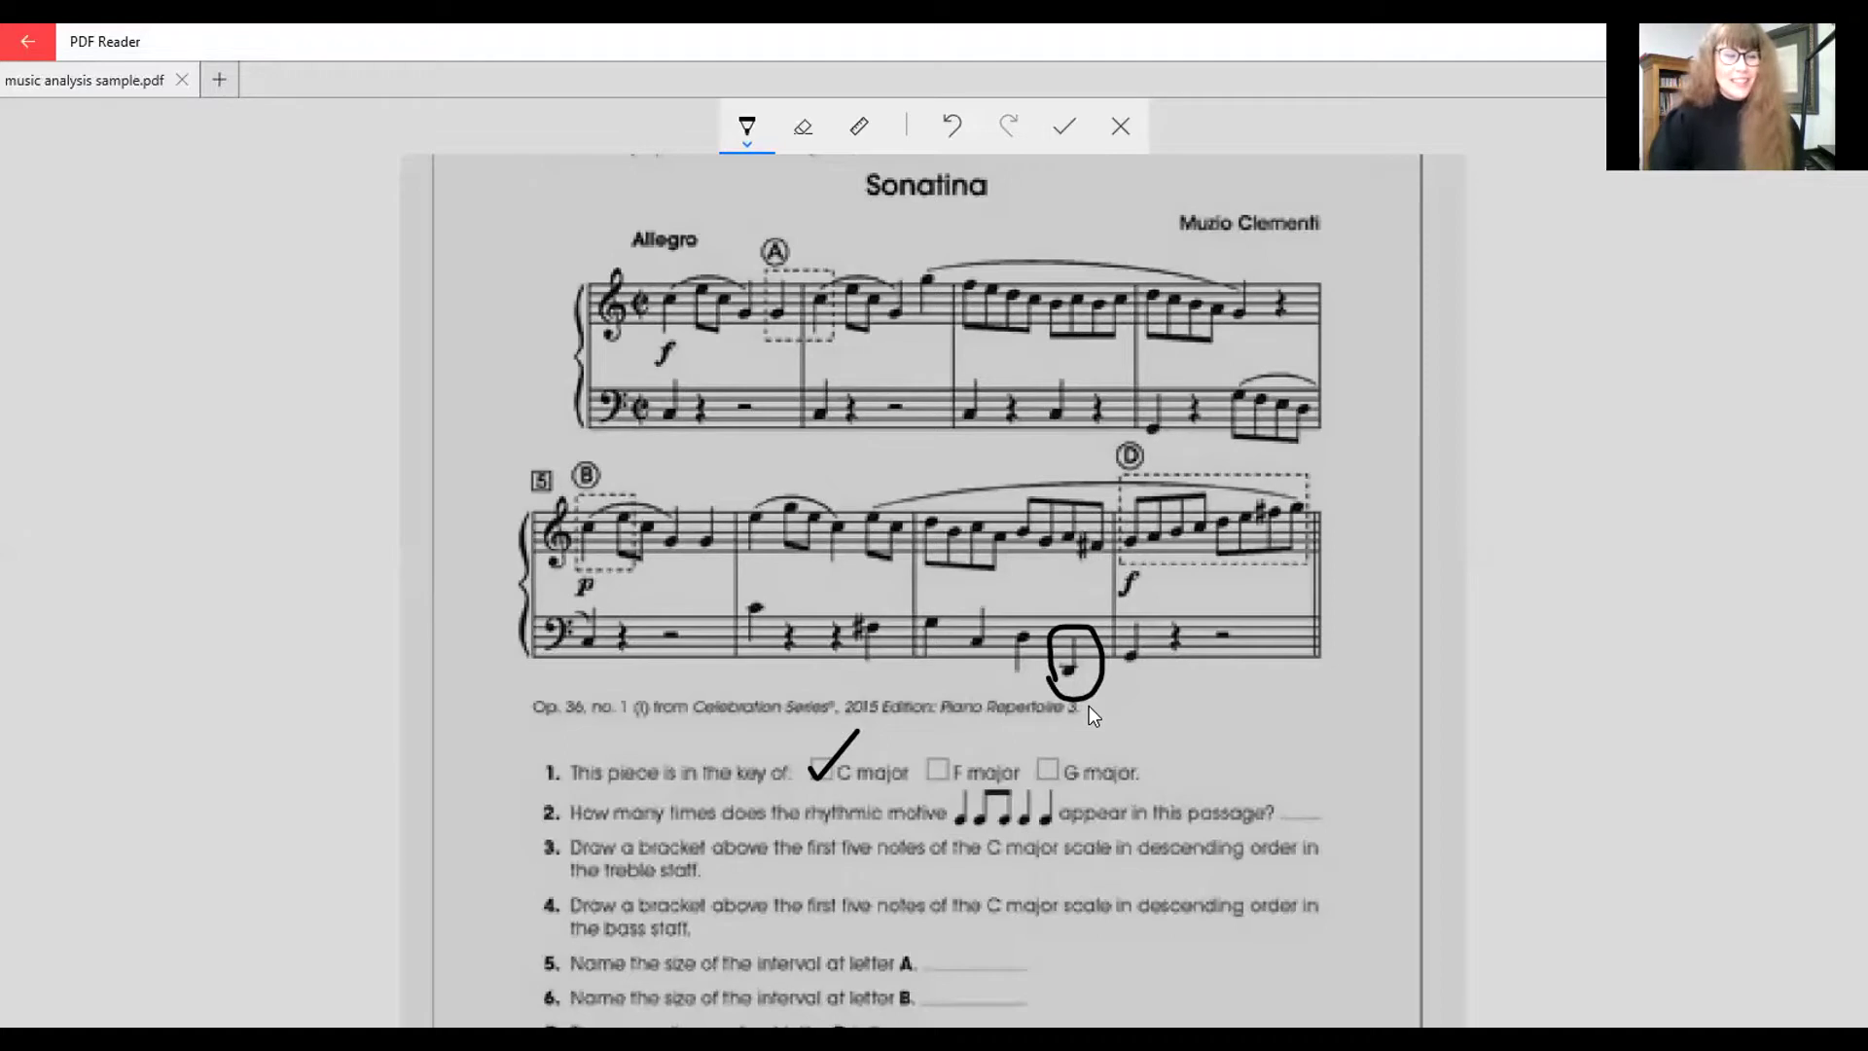
left_click_drag(1098, 676, 1094, 696)
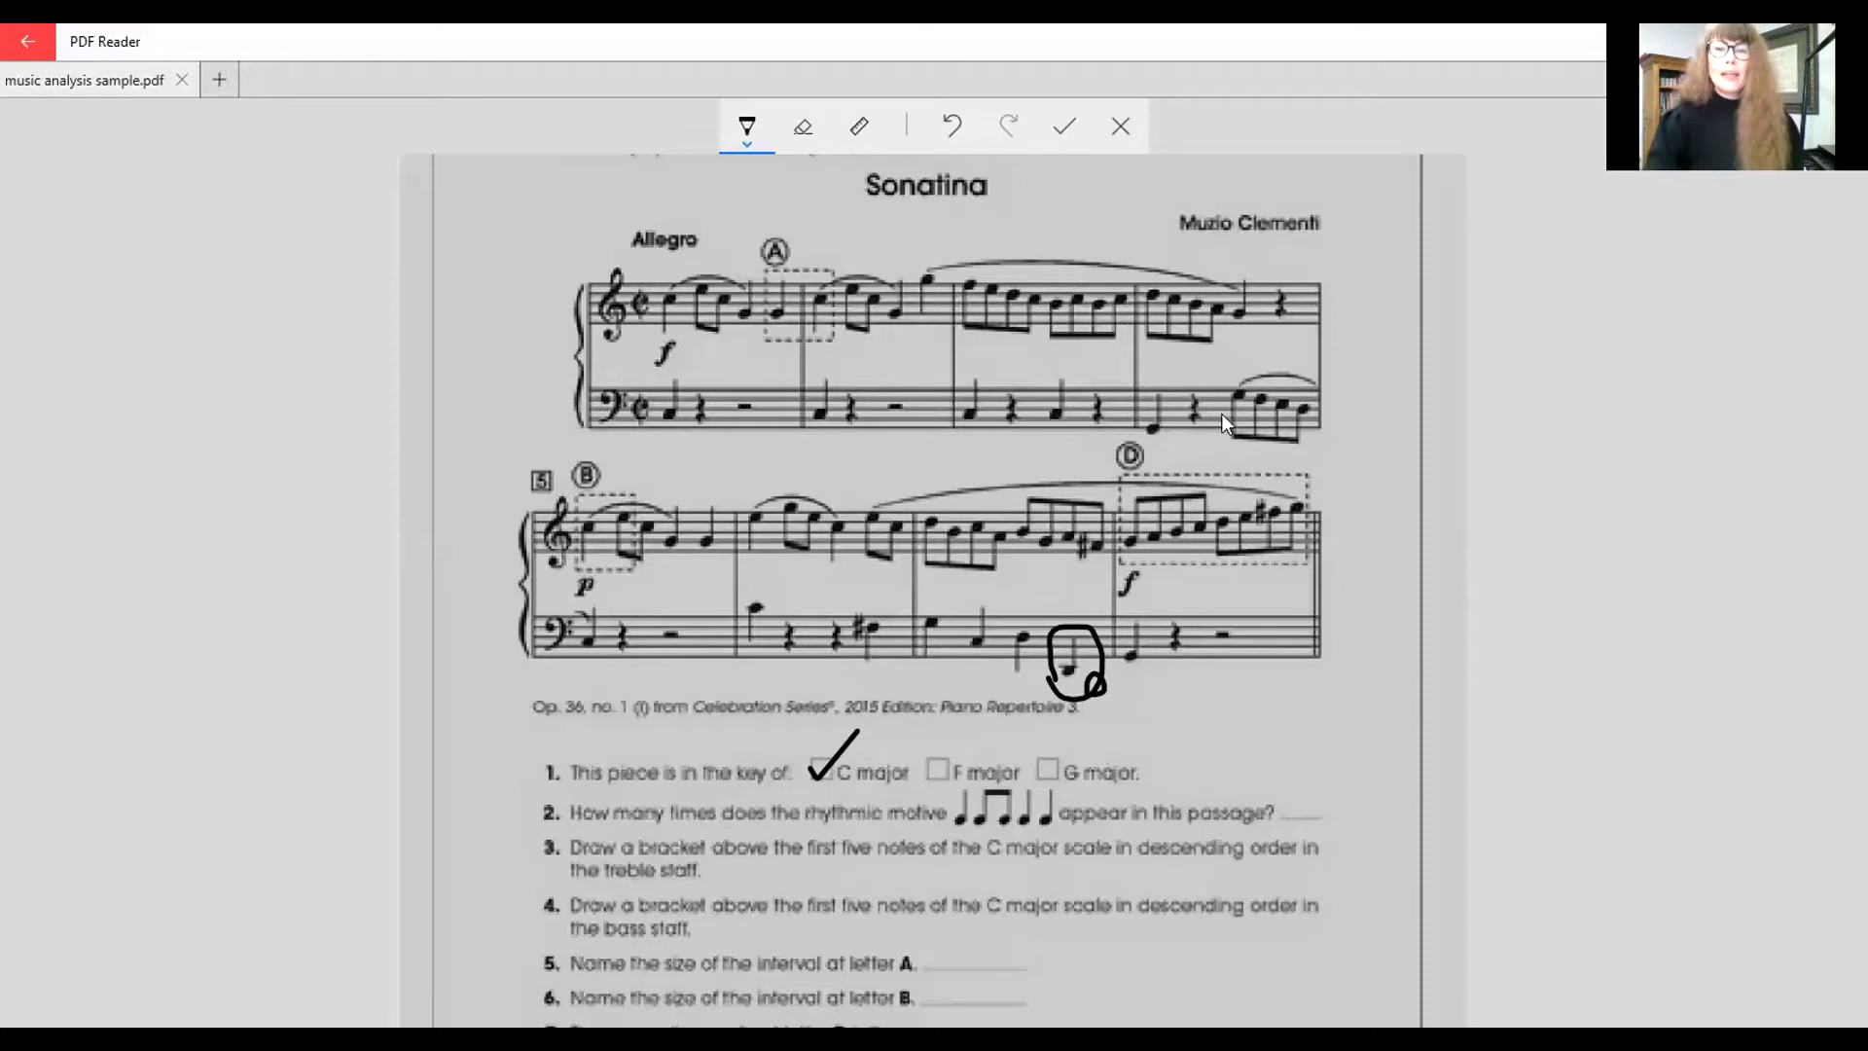
left_click(953, 128)
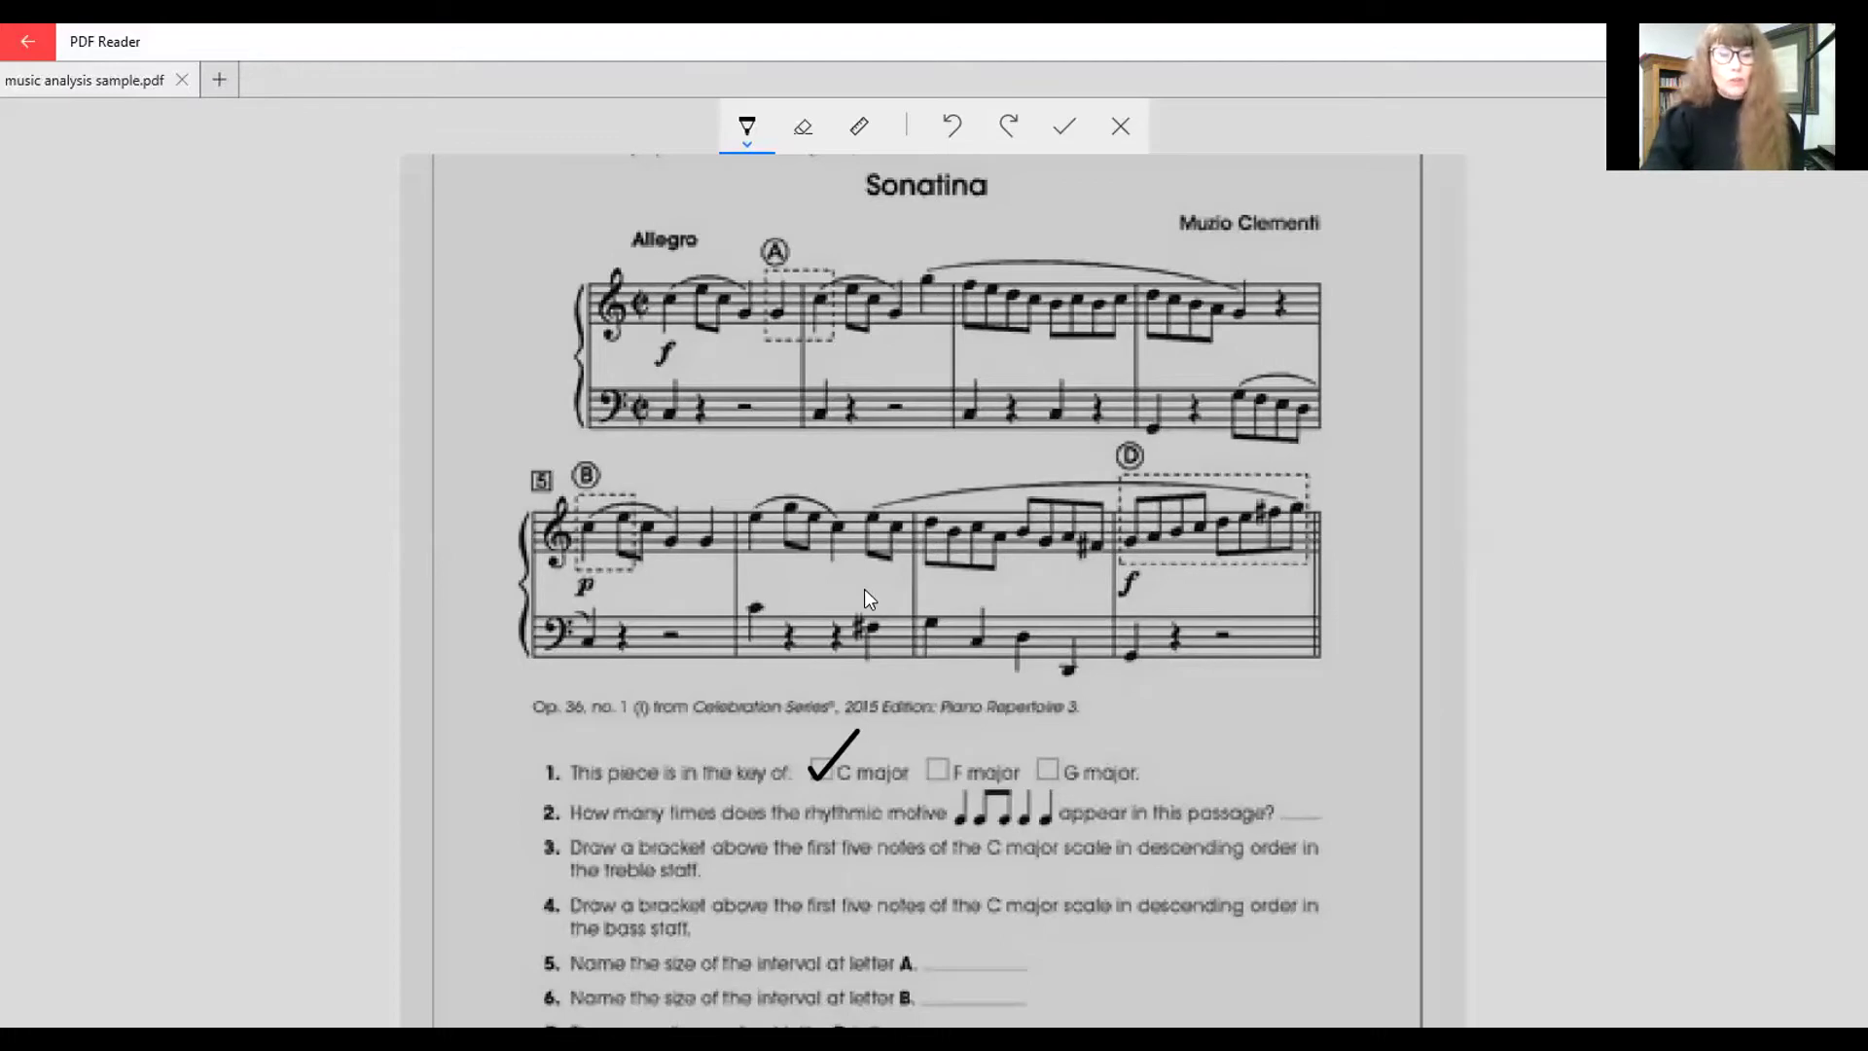
left_click_drag(891, 603, 864, 643)
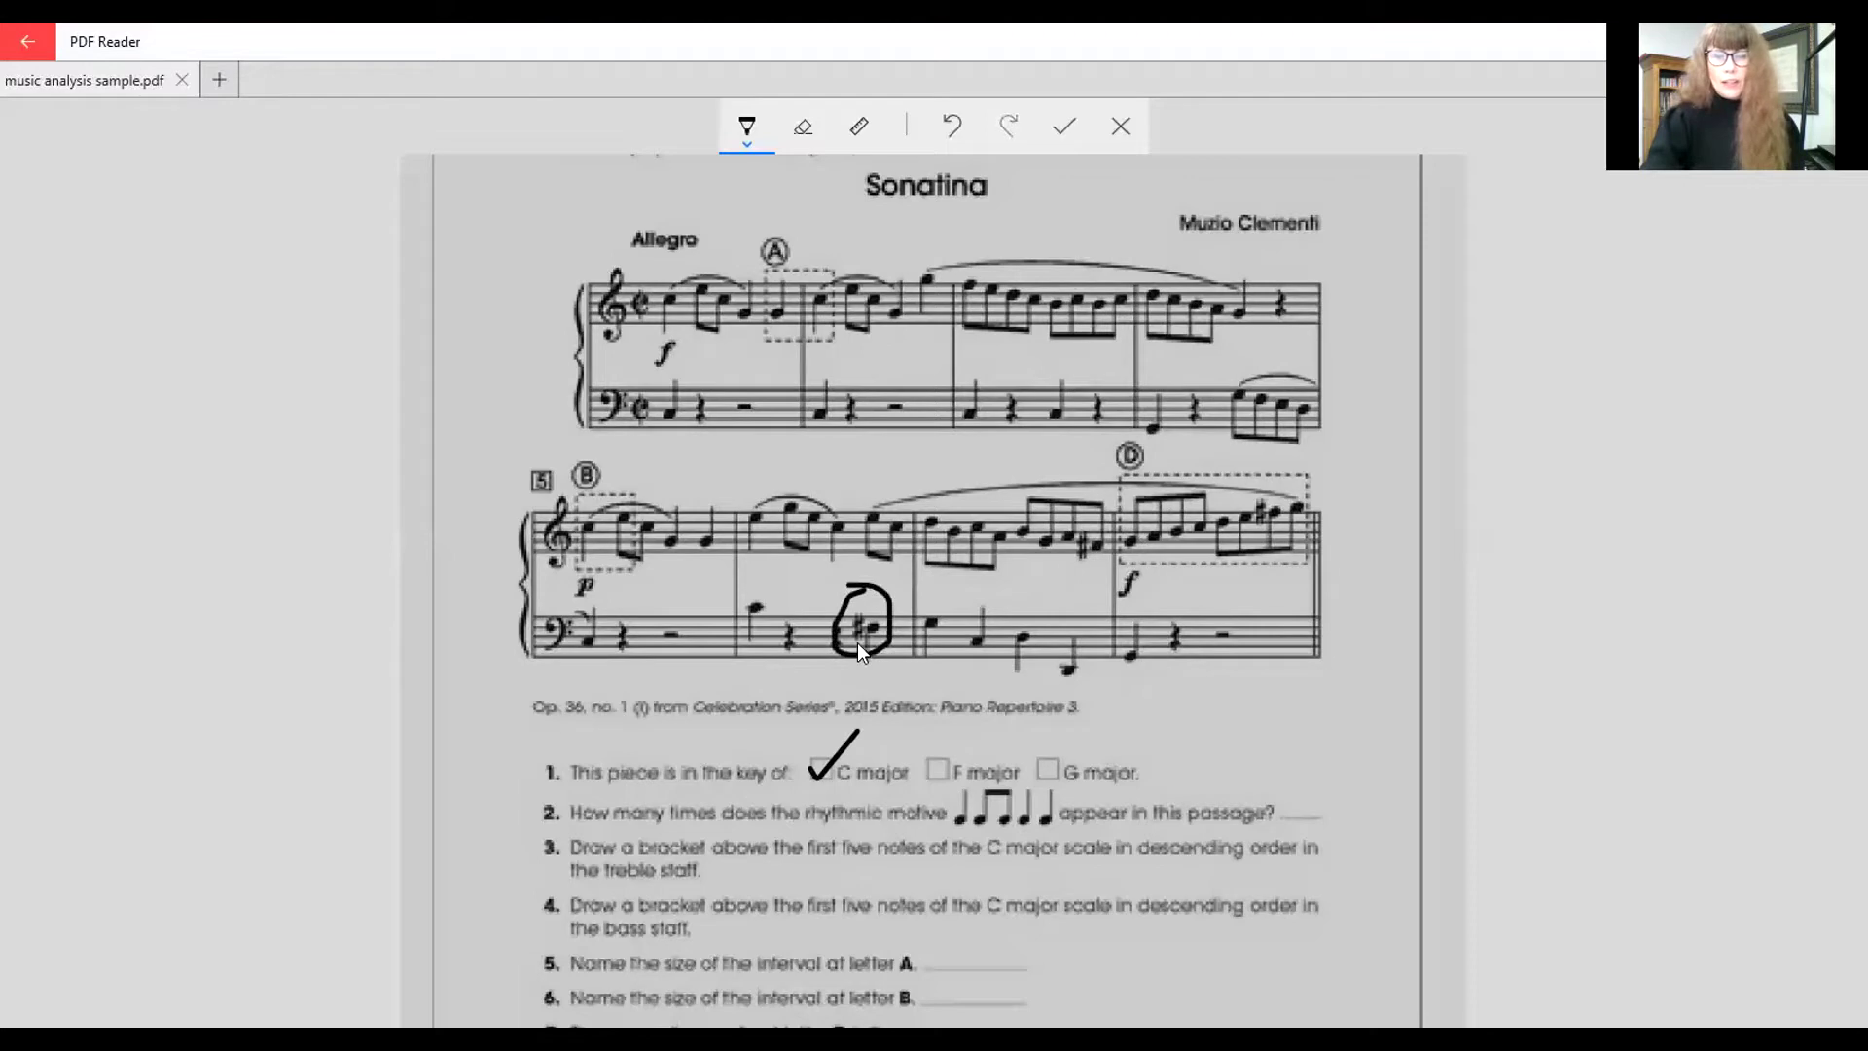